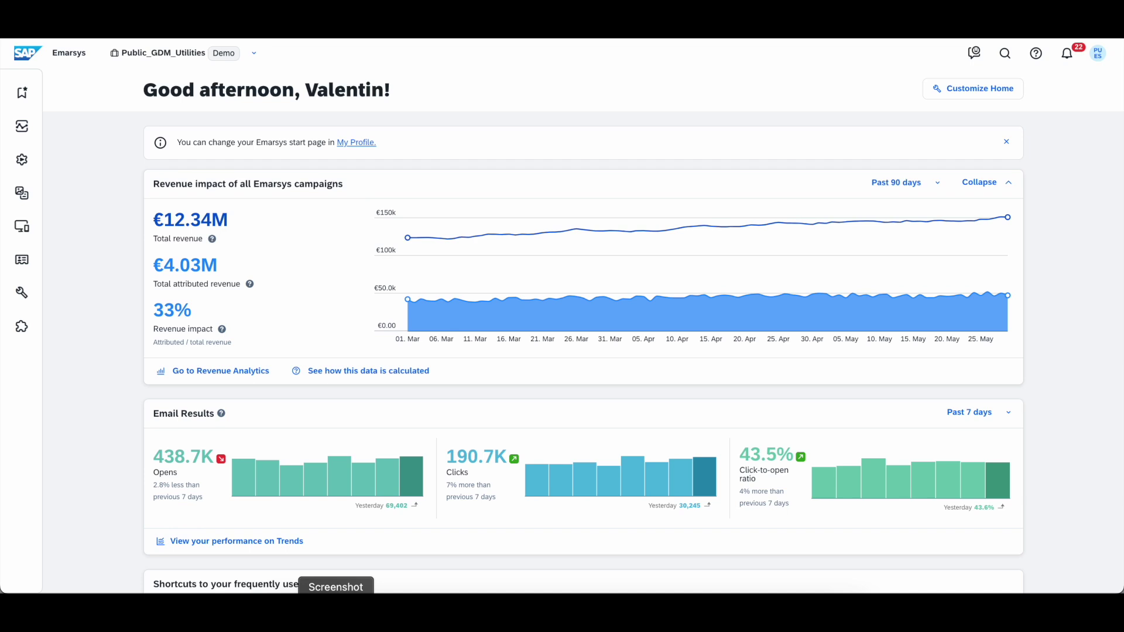
Go to Featured > Industry Solutions > Tactics to list the seven Utilities tactics.
click(28, 94)
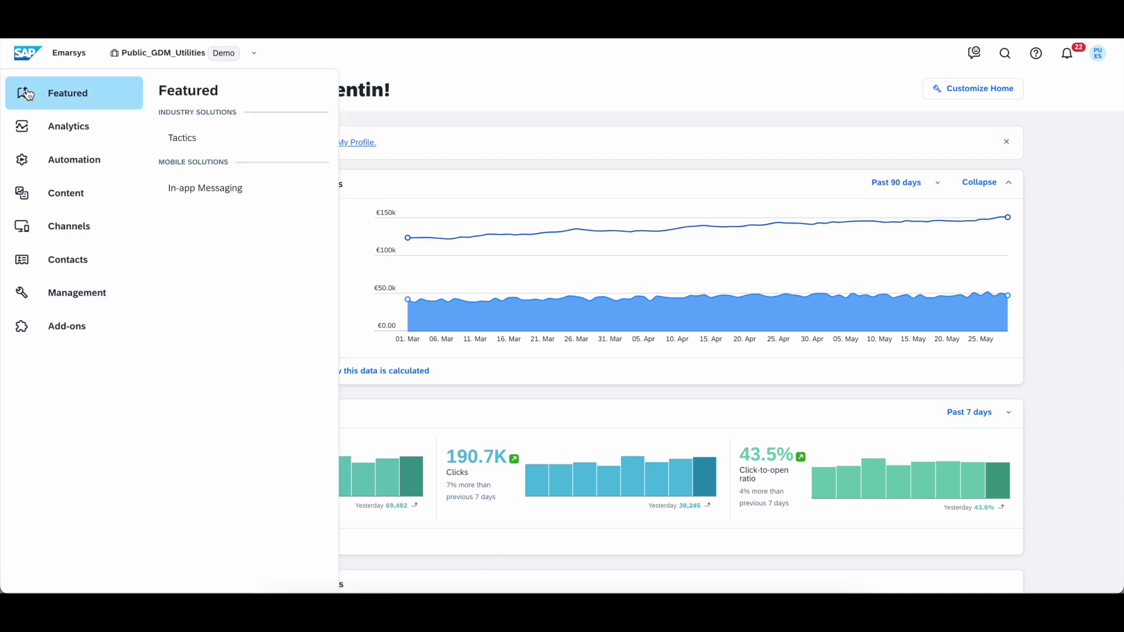
click(245, 146)
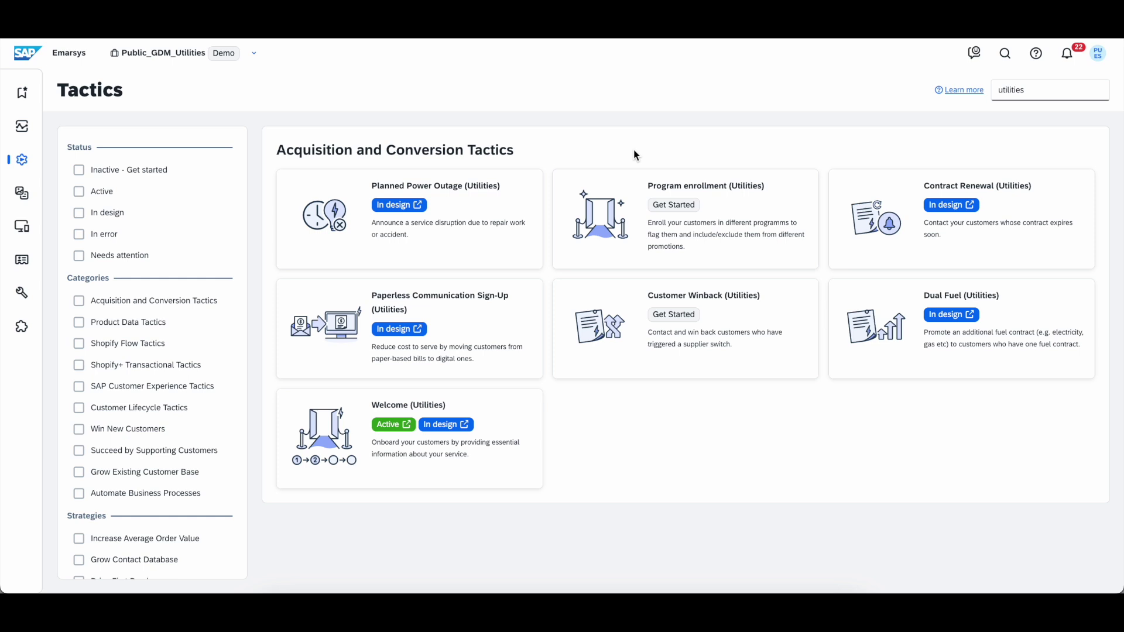
Review and create the Welcome (Utilities) tactic as the 'EUA: 1 Welcome Tactic - DND_Demo' program.
click(486, 463)
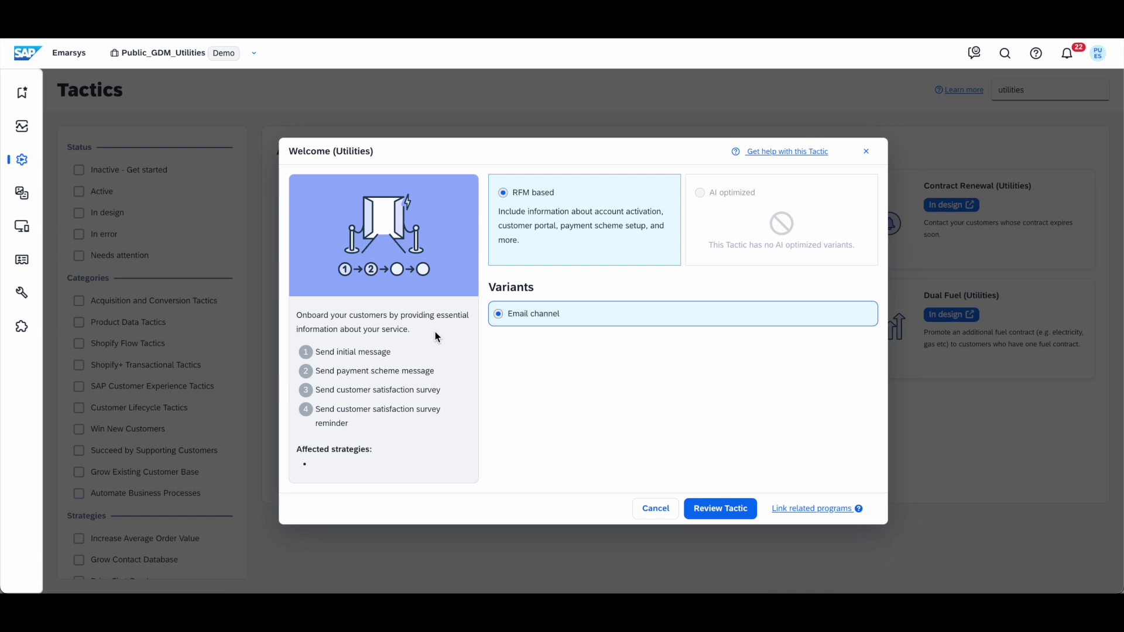
click(721, 508)
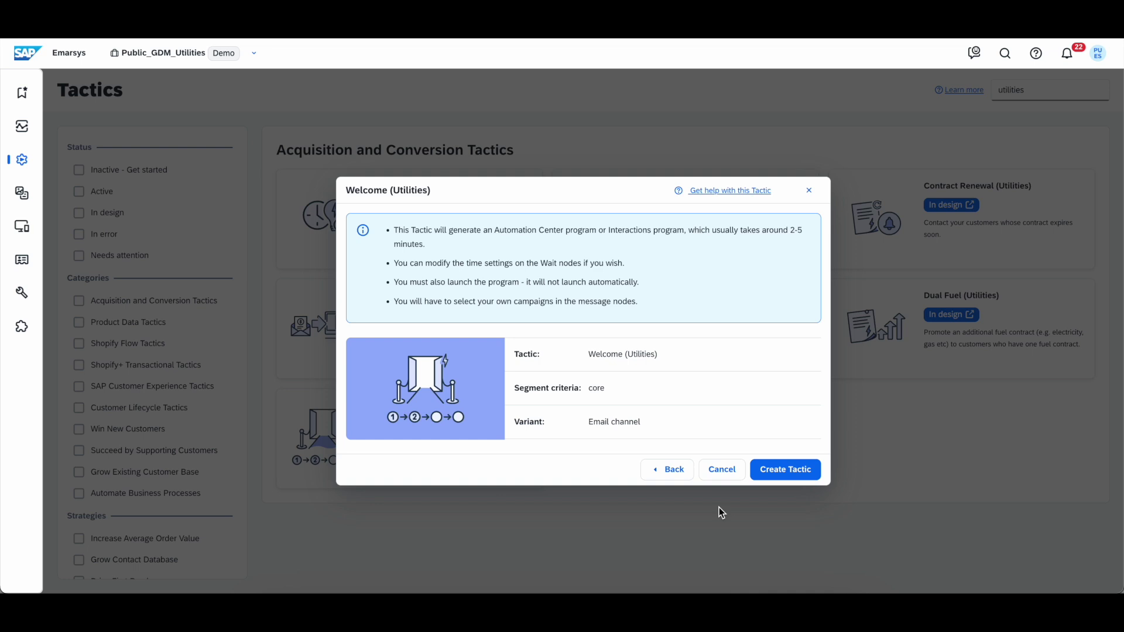
click(802, 477)
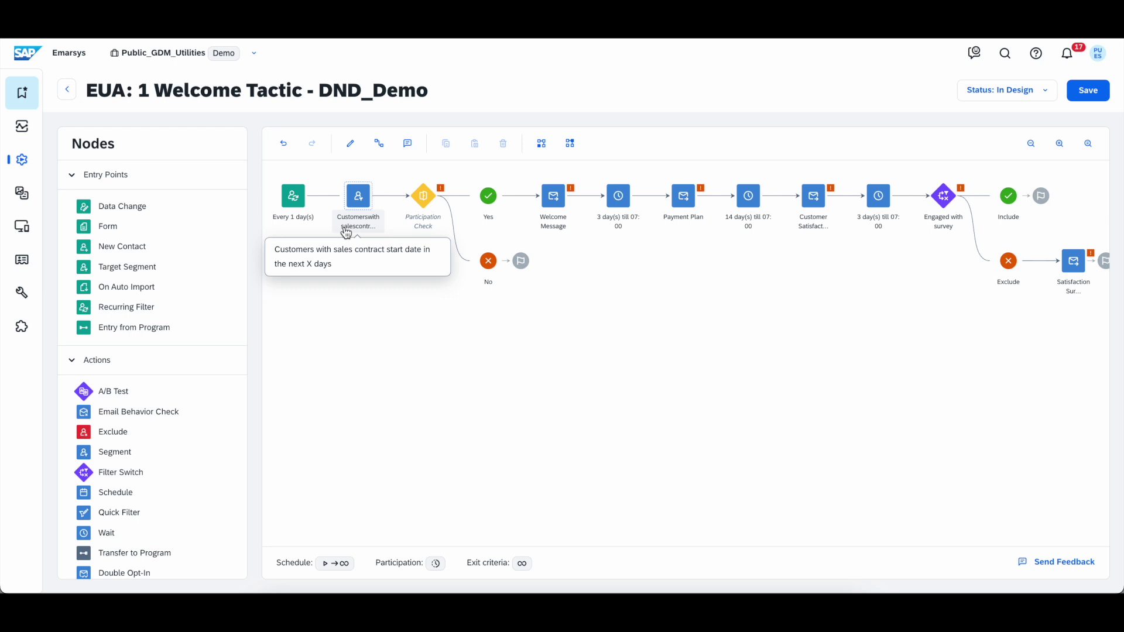
Open the contract-start segment 'EUA: Tactic#1 Personalized onboarding message' from the Customers with sales contract node.
double_click(352, 197)
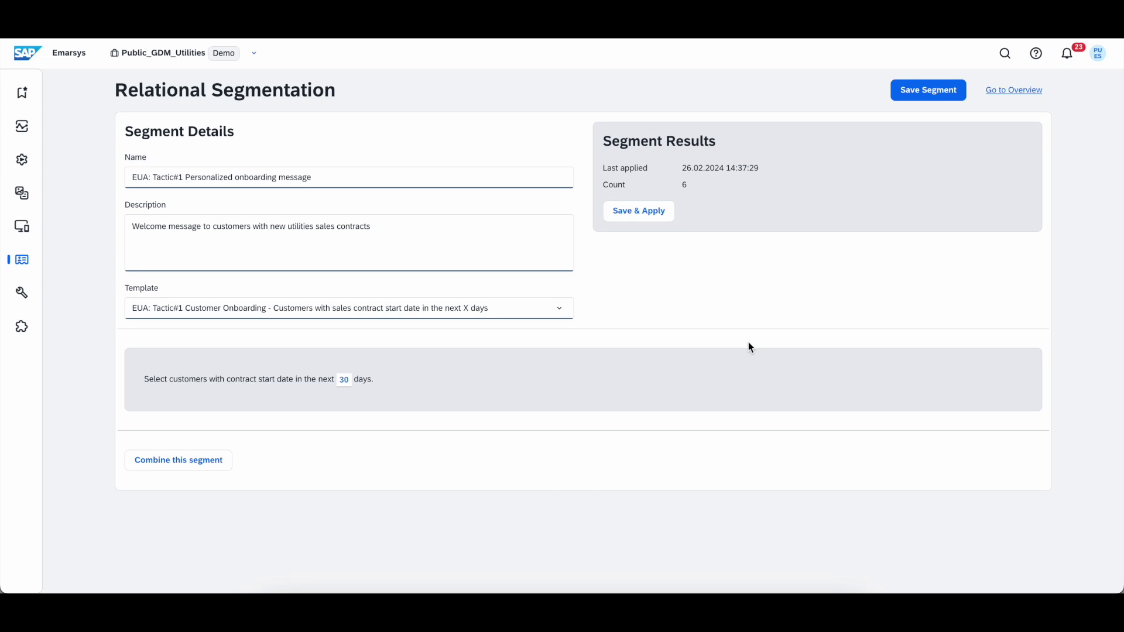
Change the segment's contract start window from 30 to 90 days and save it.
click(346, 386)
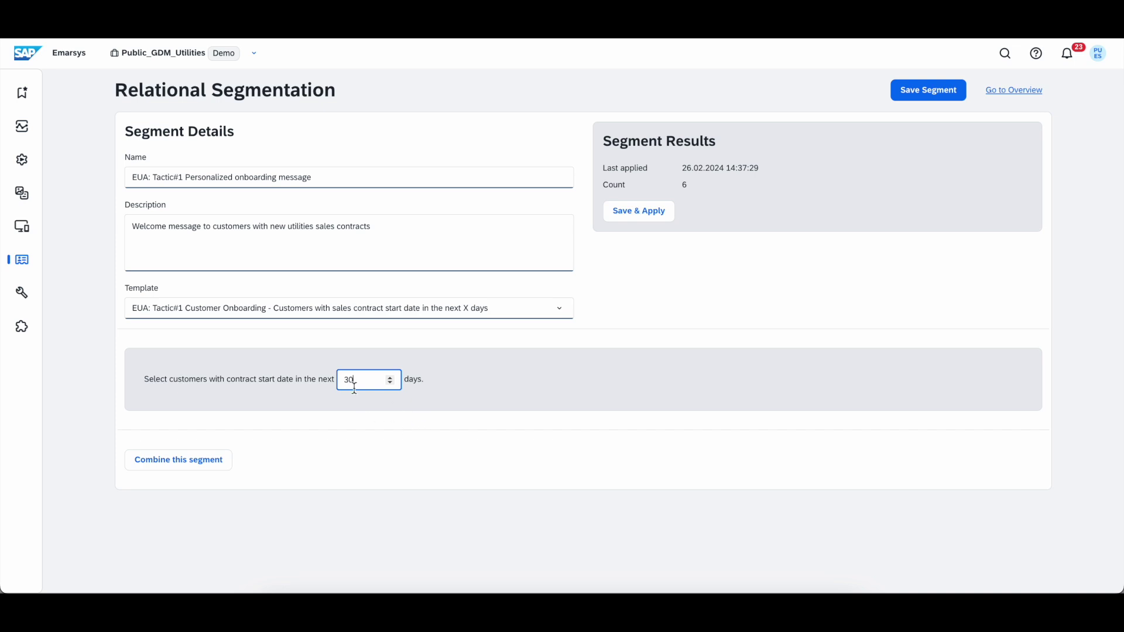
key(BackSpace)
key(BackSpace)
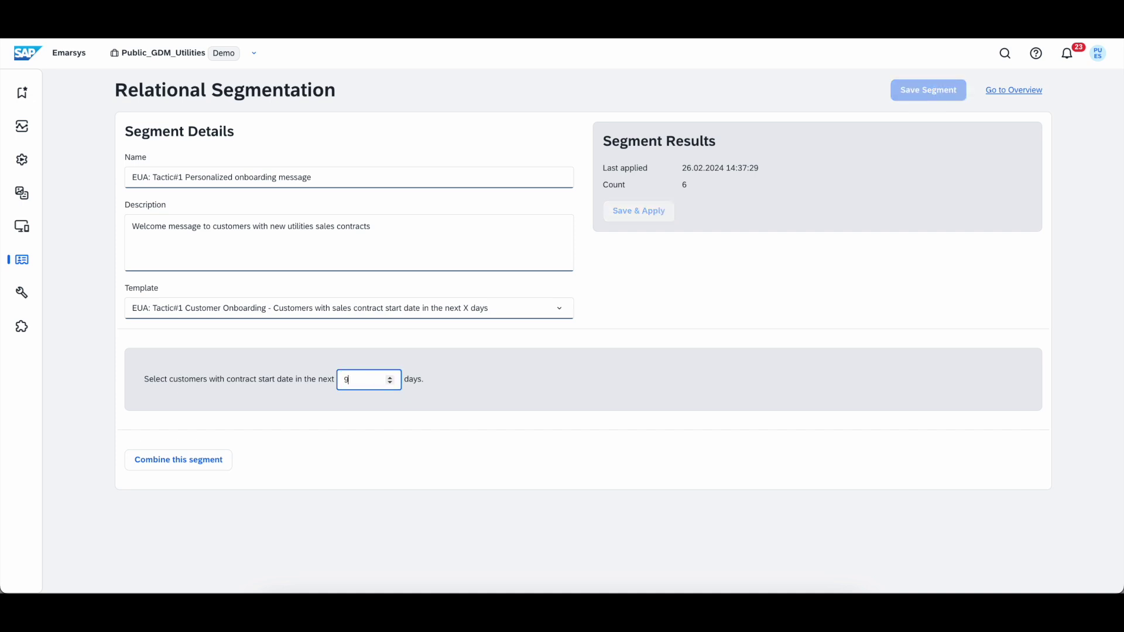
text(90)
click(1005, 279)
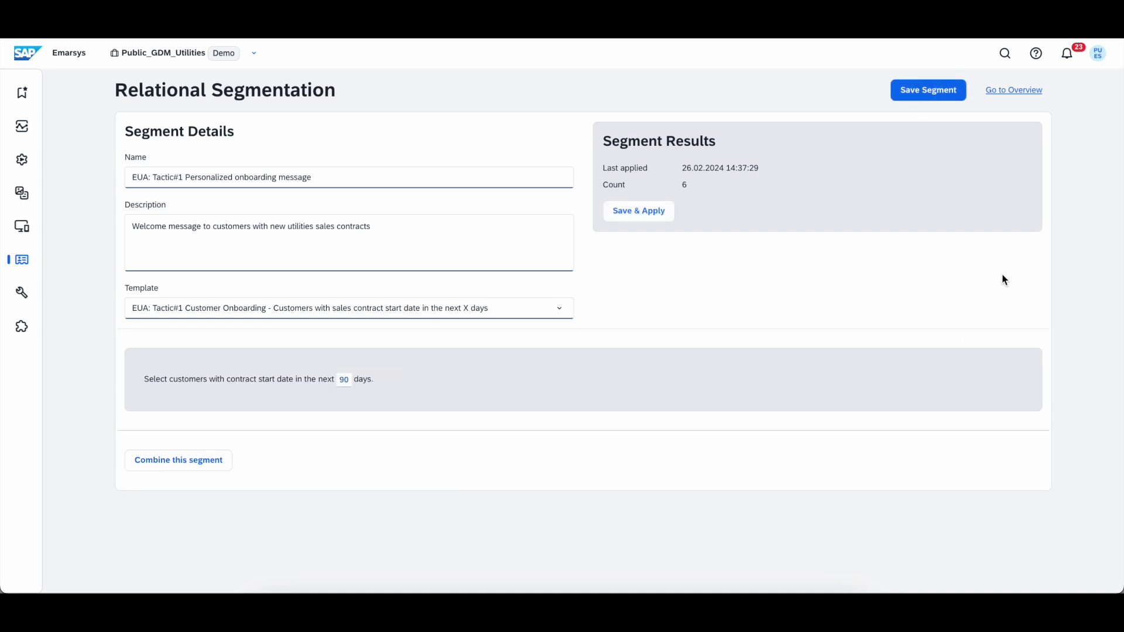
click(943, 92)
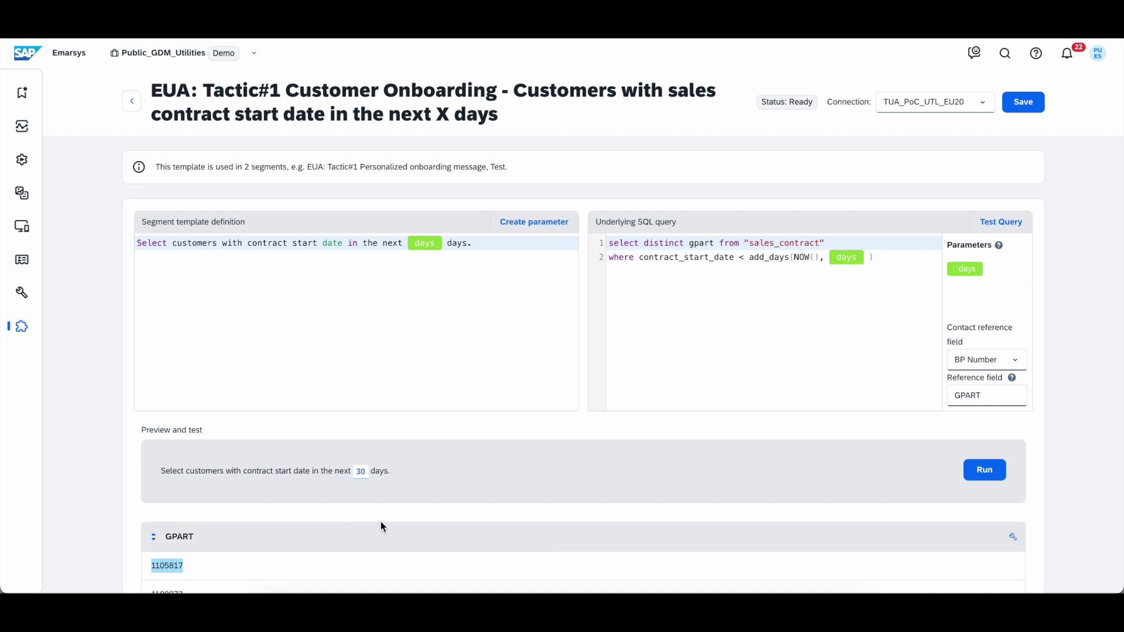
Run the Customer Onboarding template preview with days set to 90.
click(363, 471)
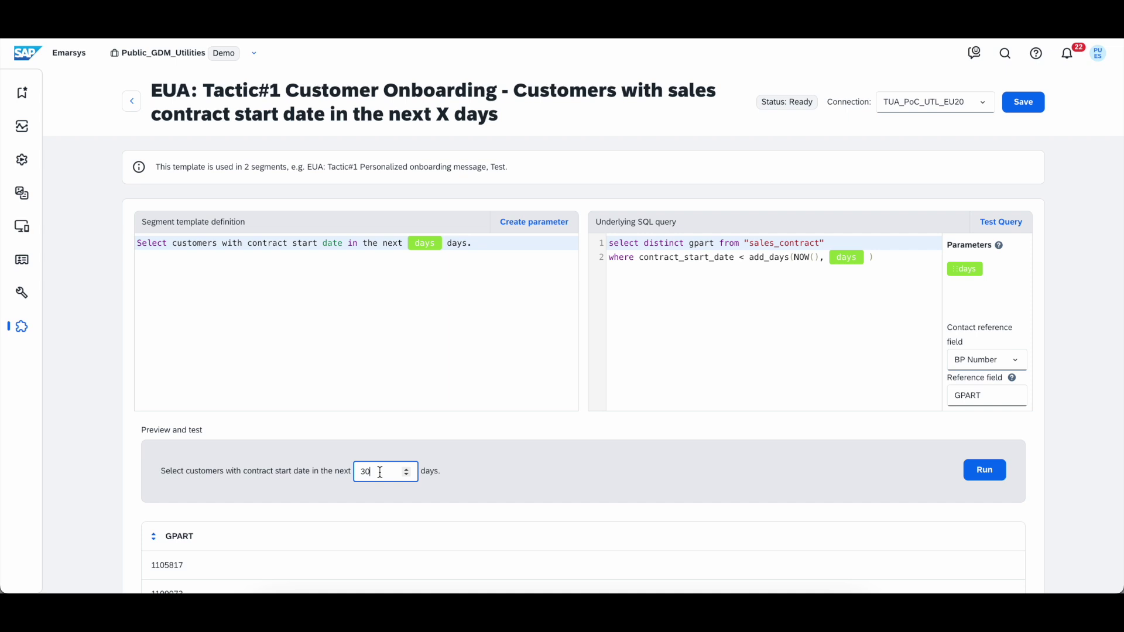
key(BackSpace)
key(BackSpace)
text(90)
click(990, 469)
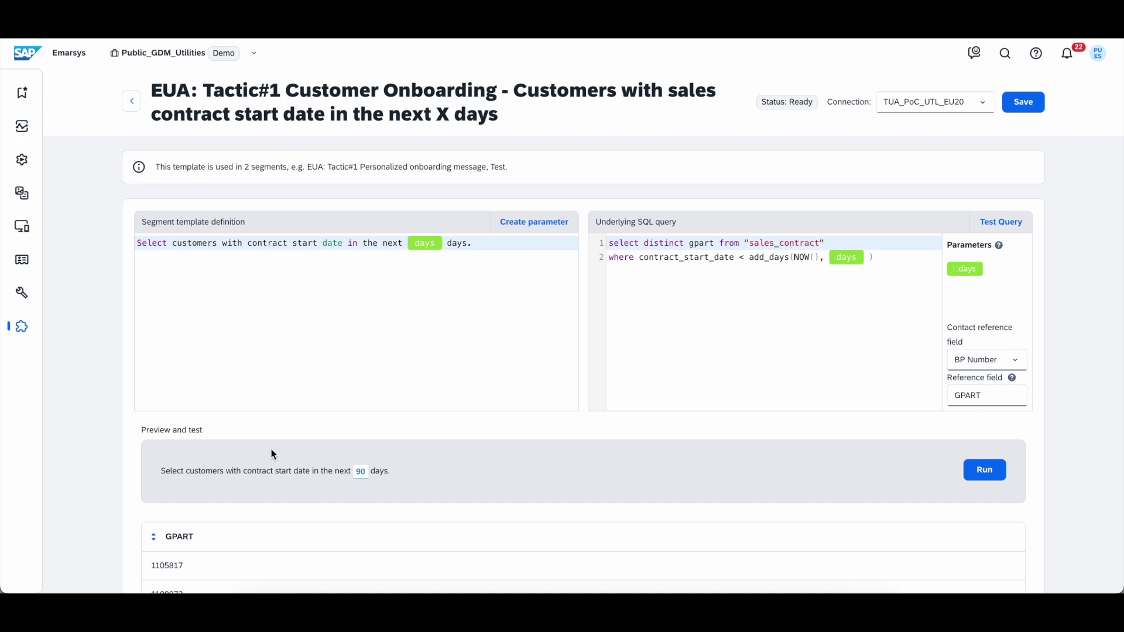
Copy the first GPART business partner number from the preview results.
scroll(272, 451, down, 3)
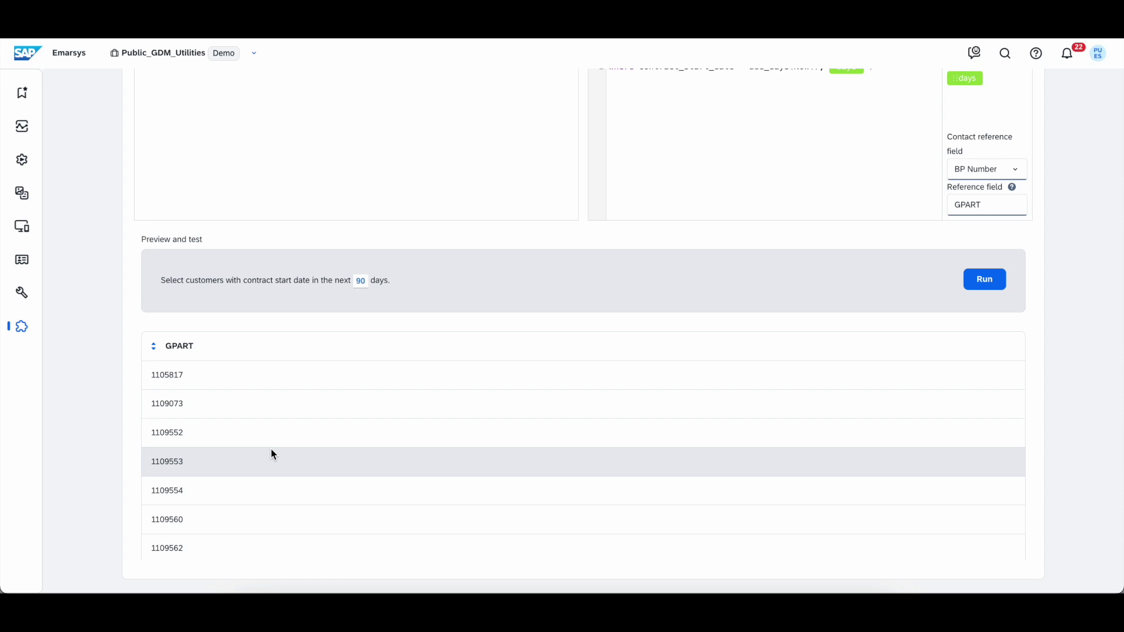
double_click(167, 375)
right_click(167, 375)
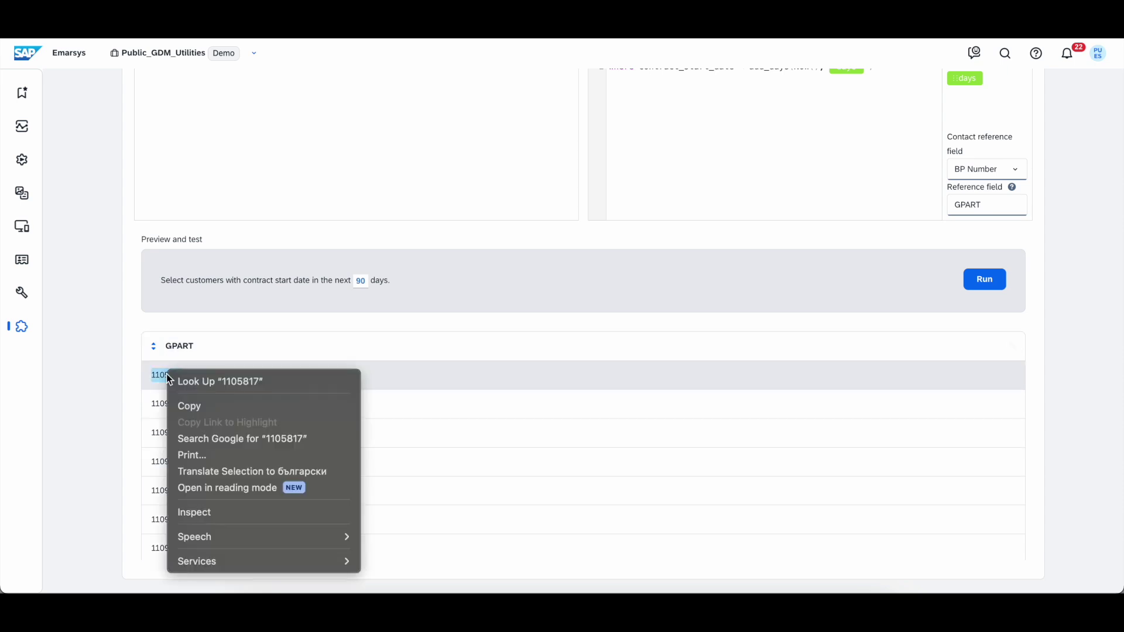
click(199, 409)
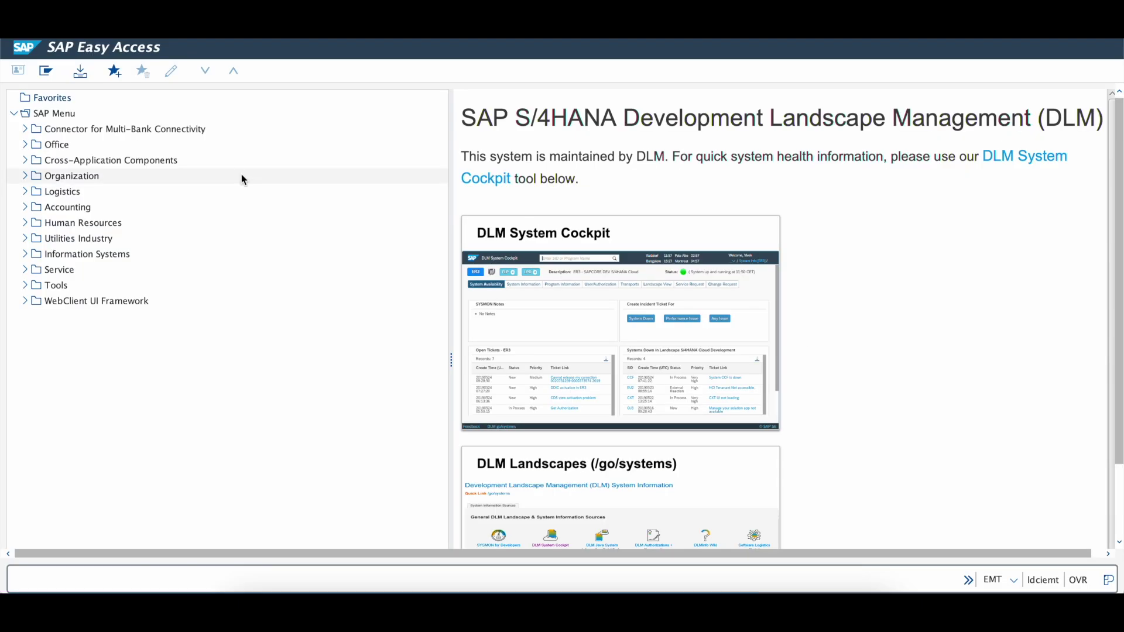
Launch Maintain Business Partner under Utilities Industry > Business Master Data and paste the copied number.
click(25, 239)
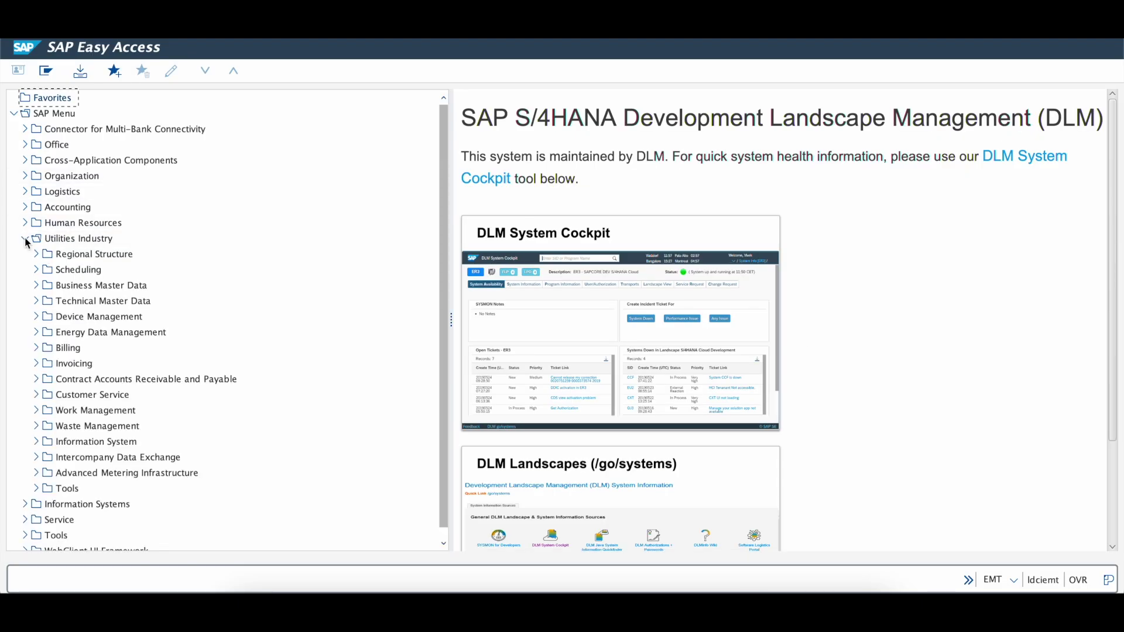
click(36, 285)
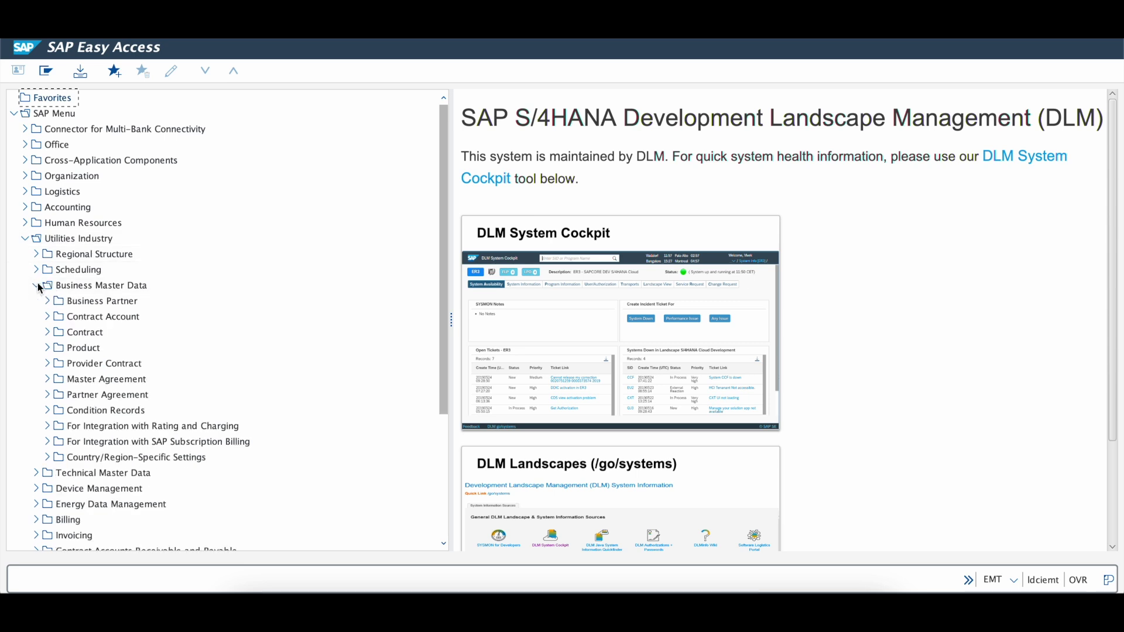
click(47, 301)
click(116, 317)
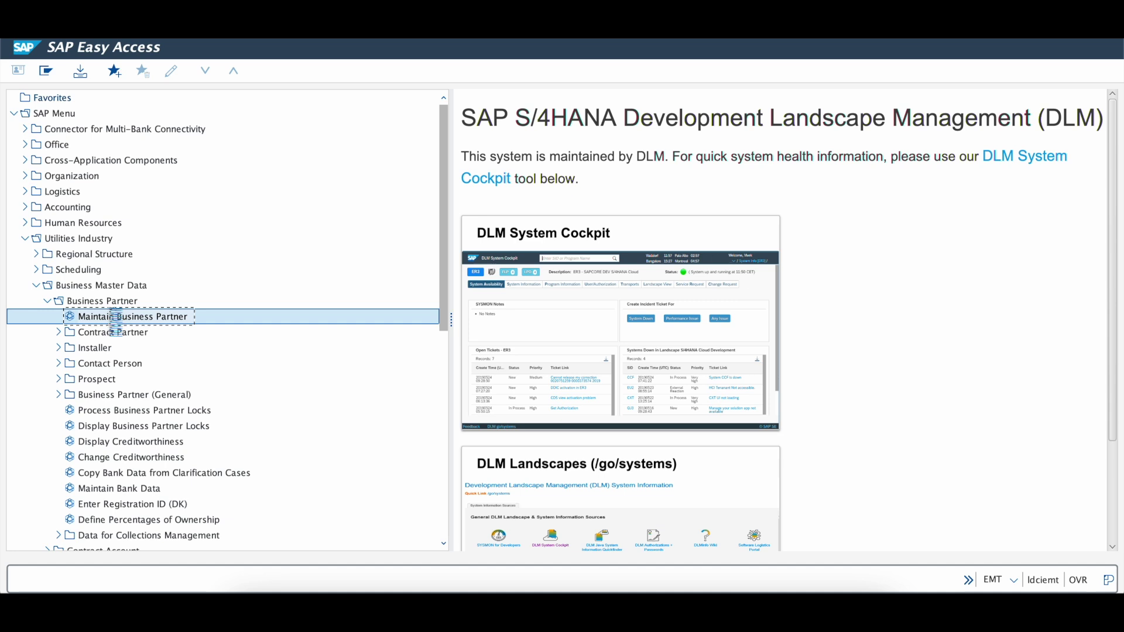
double_click(115, 317)
click(162, 179)
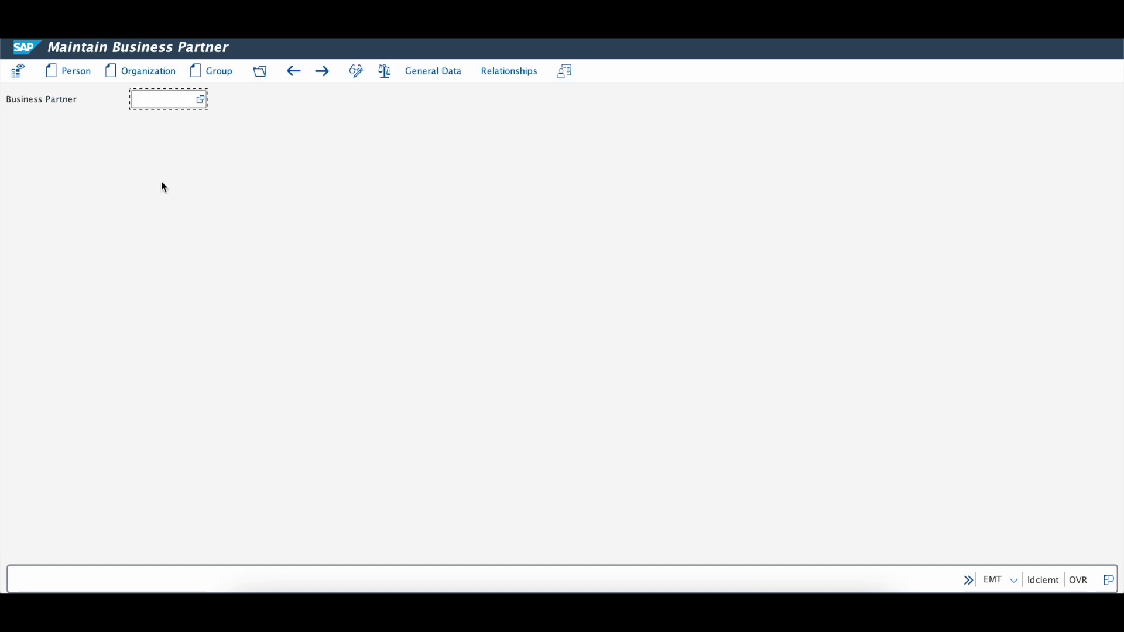
key(ctrl+v)
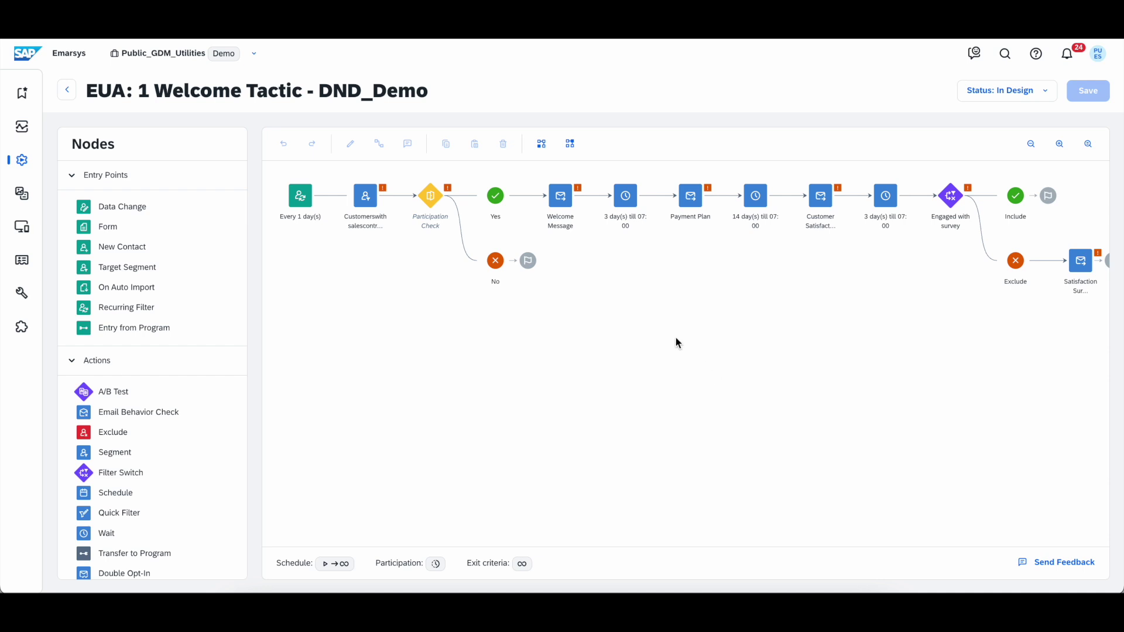
Open the EUA - 1A Welcome - DND email from the Welcome Message step and view its body text.
double_click(564, 202)
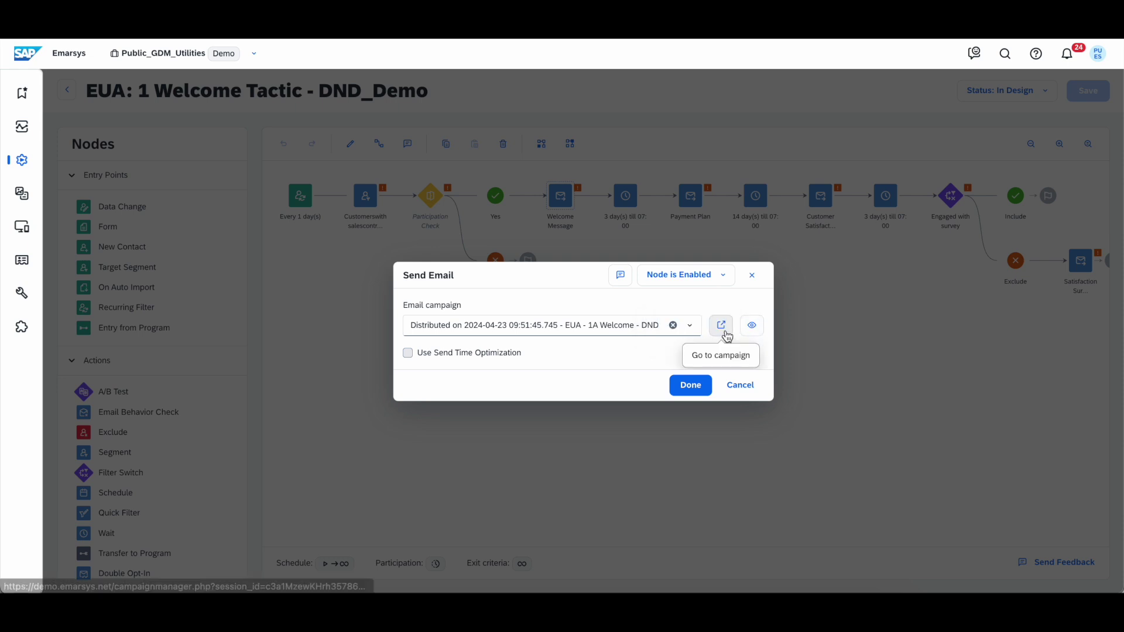
click(724, 327)
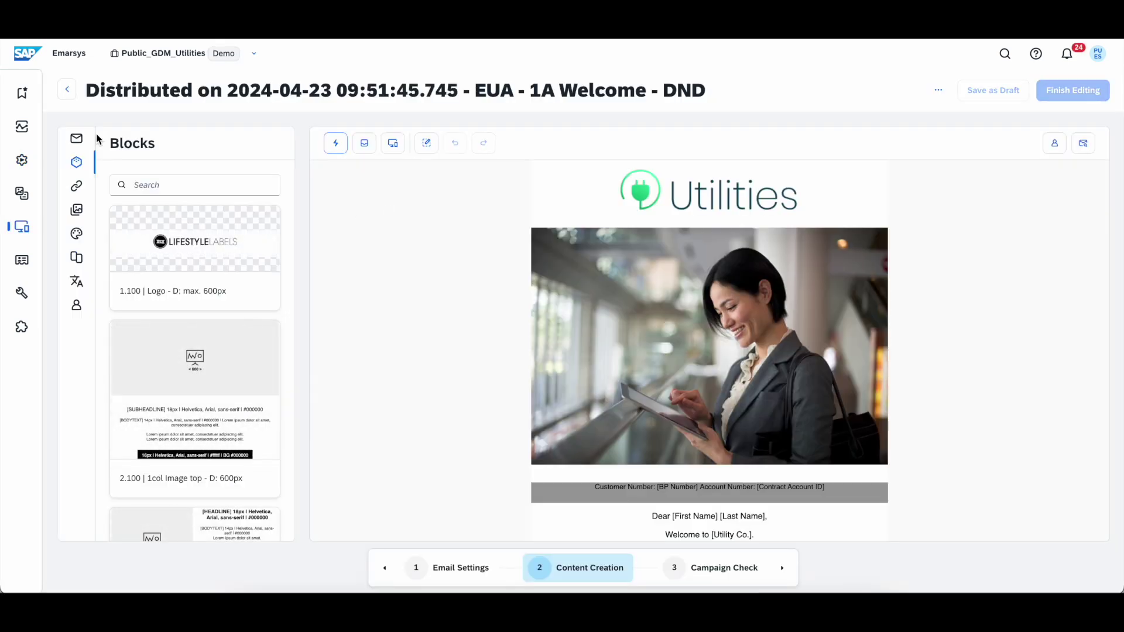
click(77, 140)
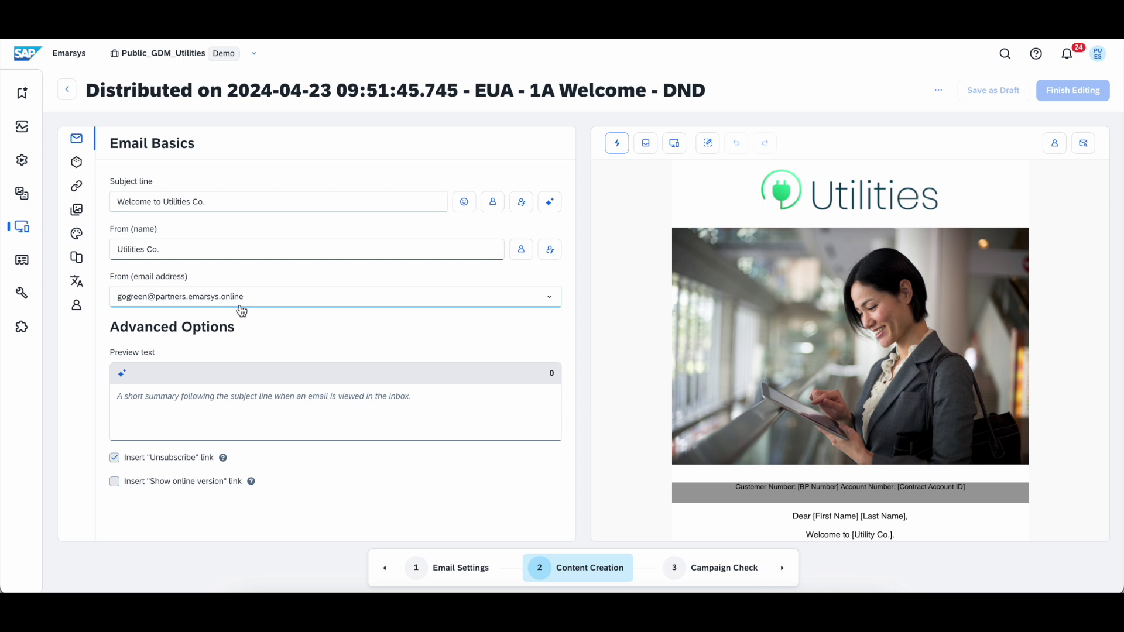
mouse_move(754, 259)
click(86, 162)
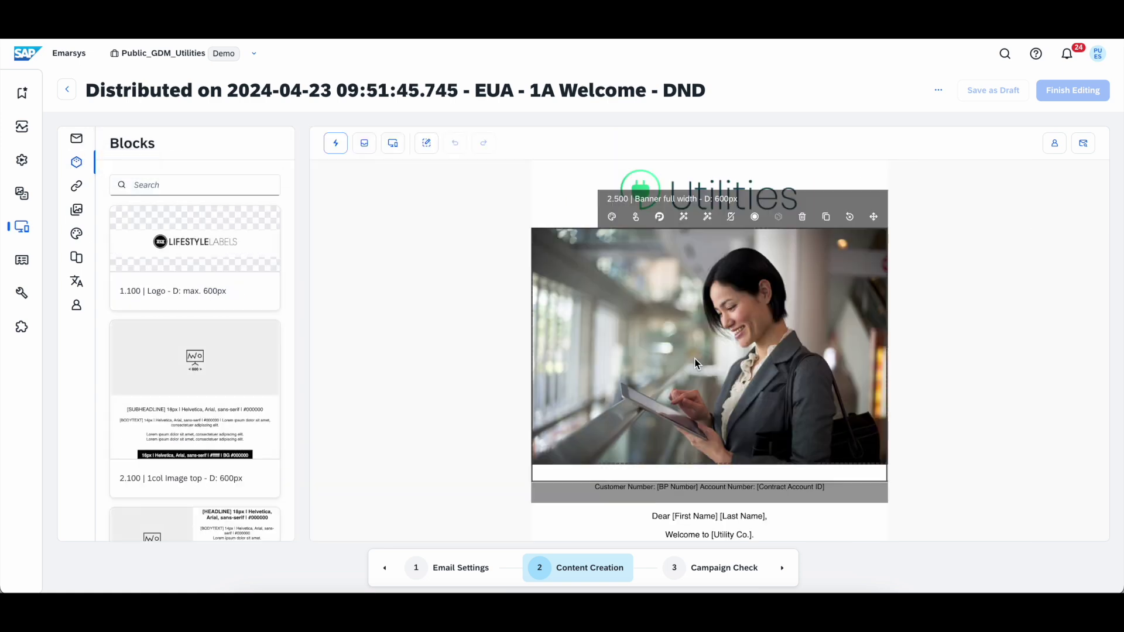
scroll(421, 220, down, 4)
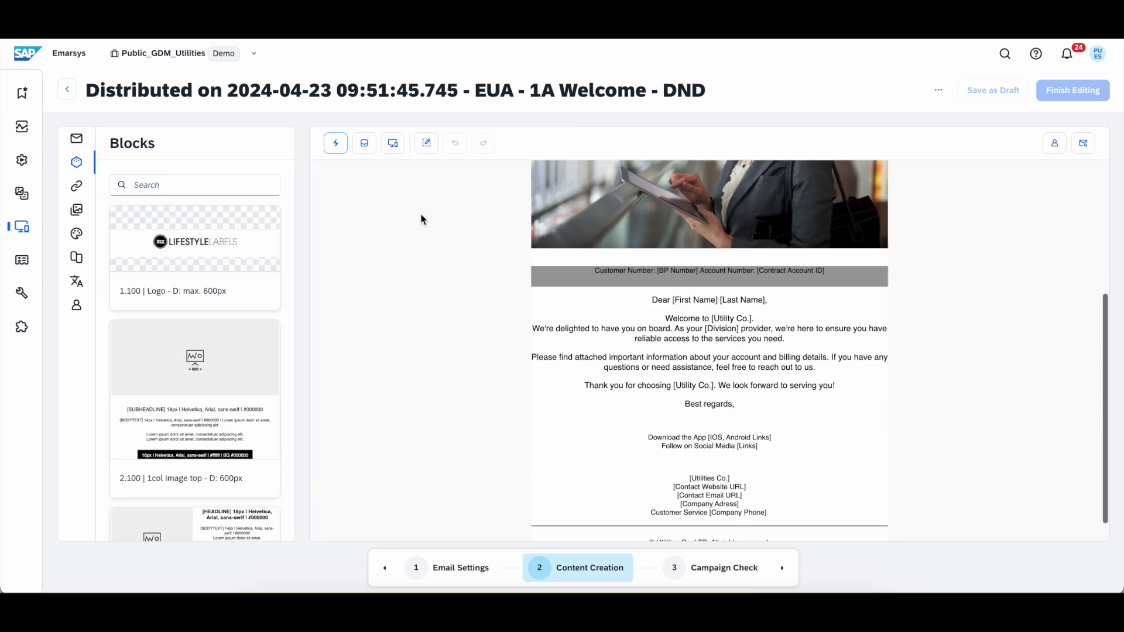
scroll(421, 220, up, 1)
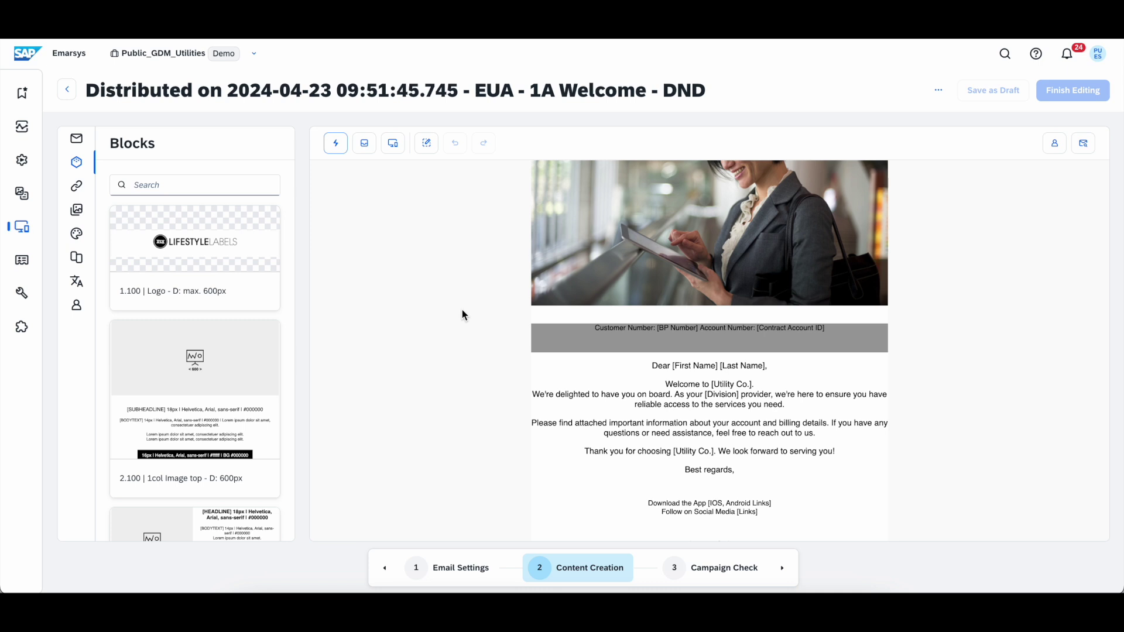
Insert BP Number and EUA: Contract Account ID tokens into the email's customer number line.
click(701, 330)
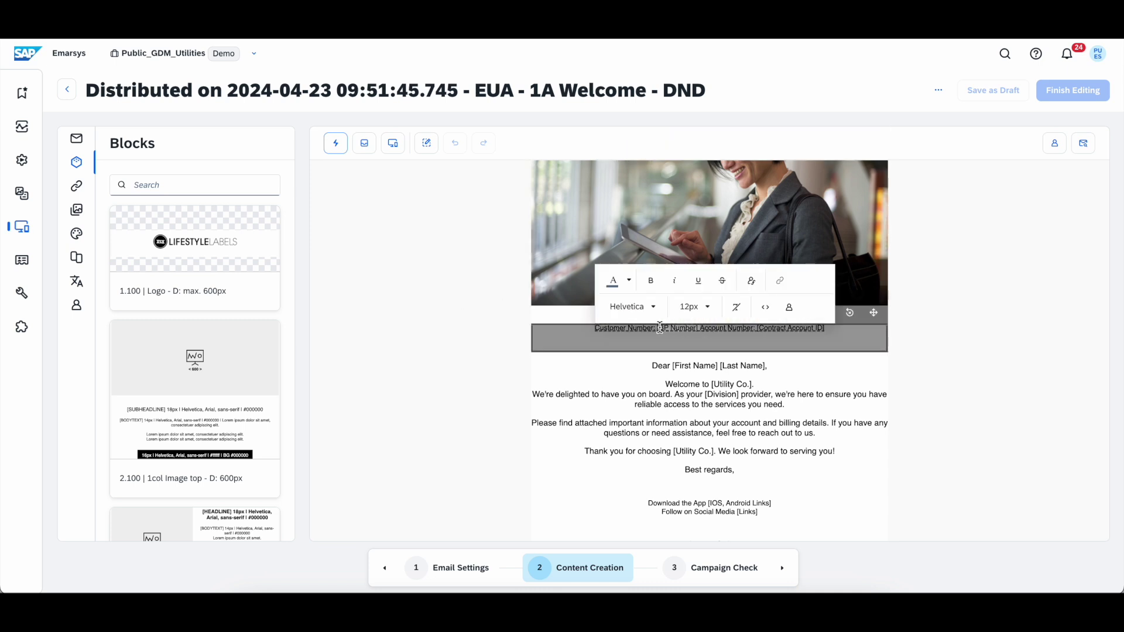
click(790, 307)
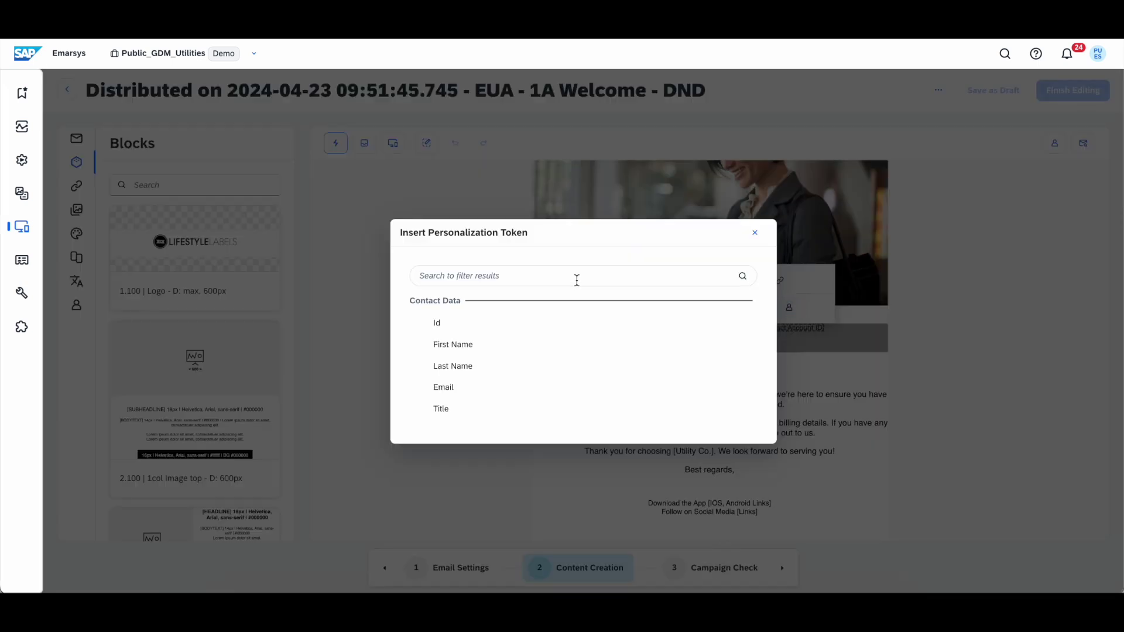
text(bp)
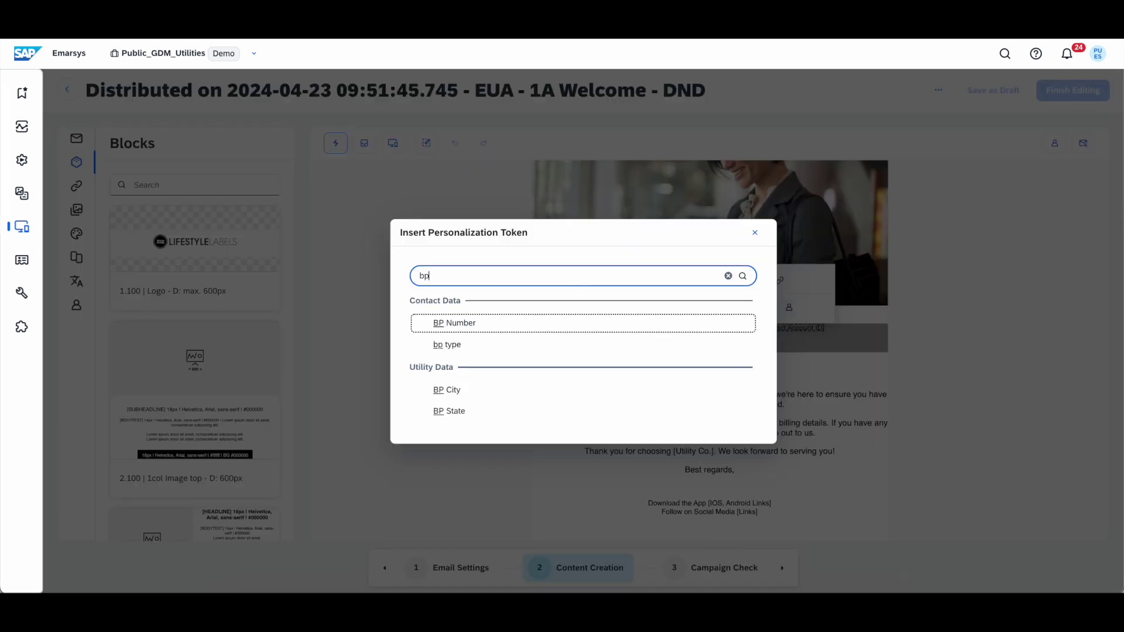
click(487, 327)
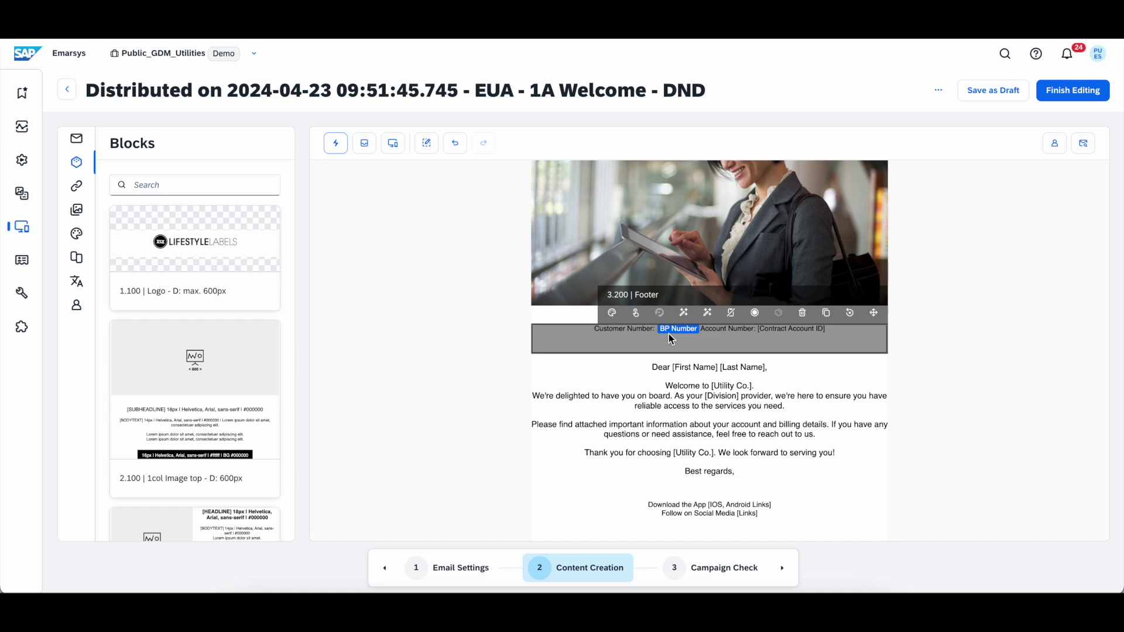
click(759, 329)
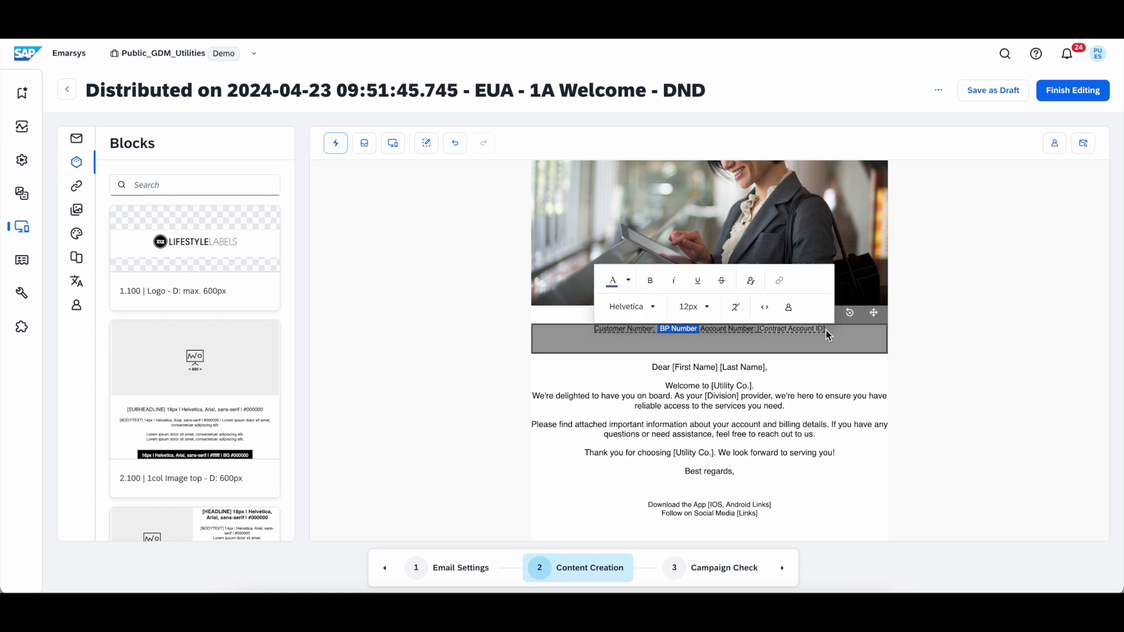
click(789, 307)
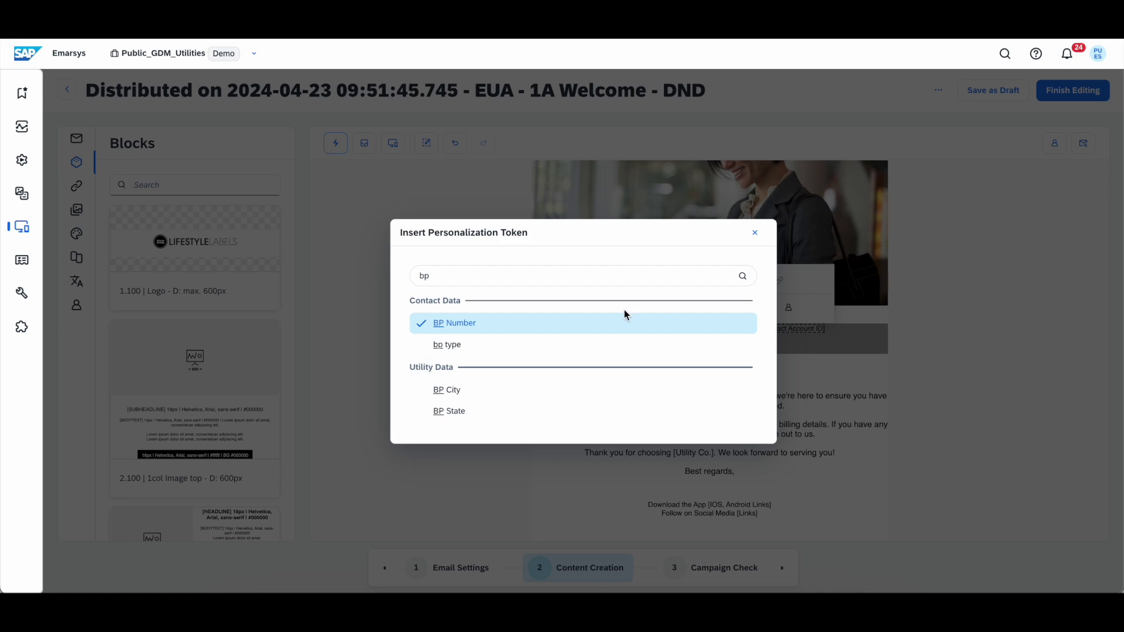
click(587, 281)
text(contrac)
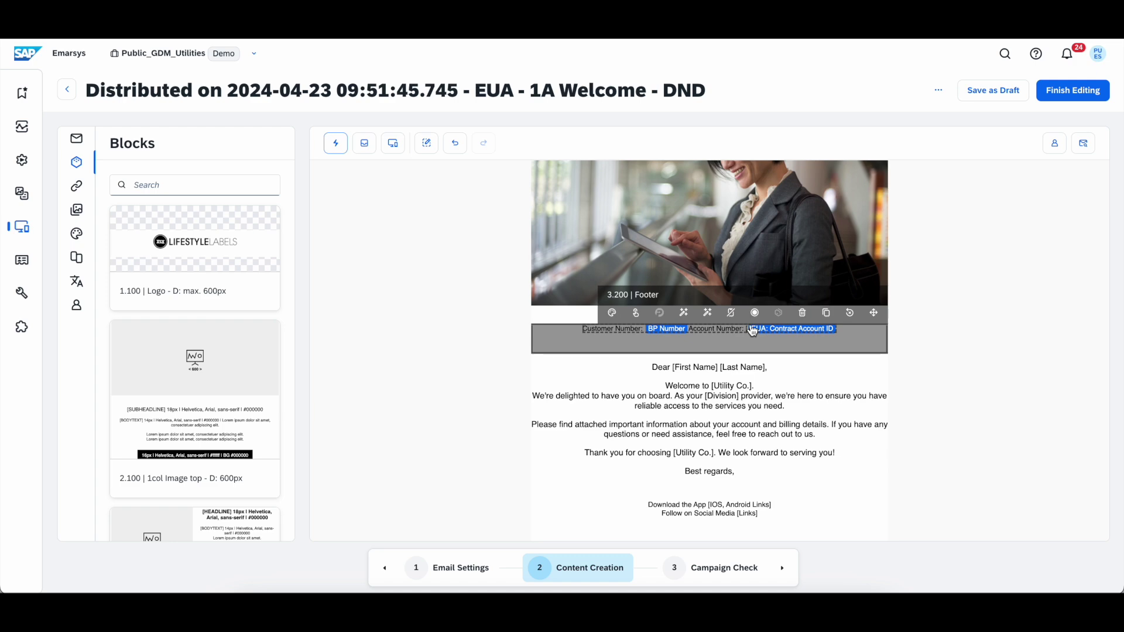
click(753, 331)
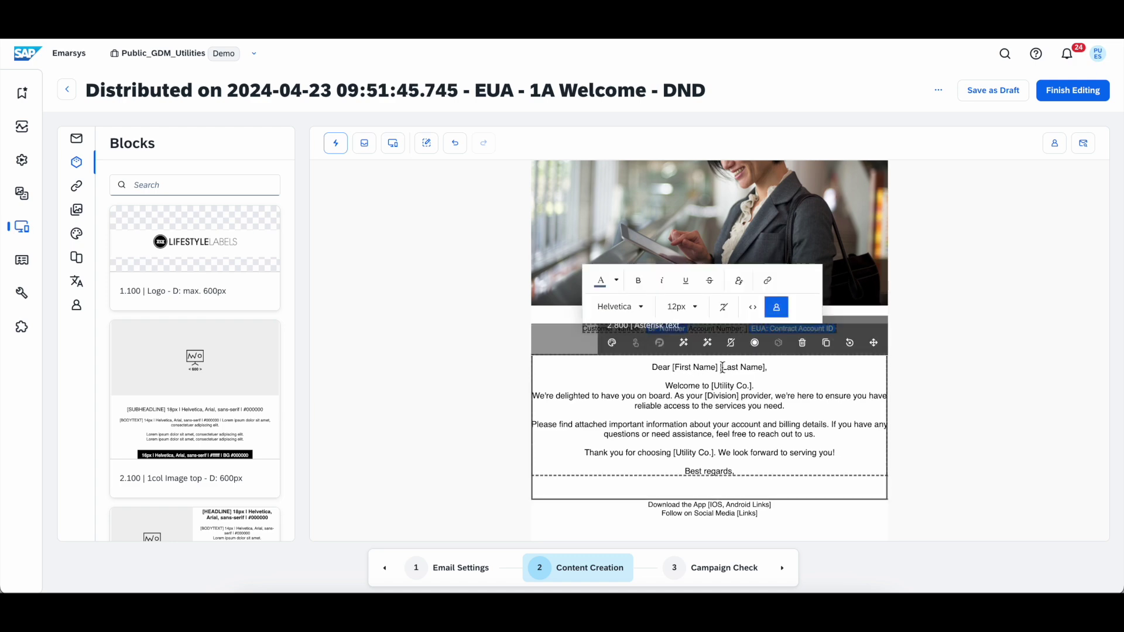
Replace the greeting's [First Name] and [Last Name] placeholders with First Name and Last Name tokens.
drag(720, 367, 672, 364)
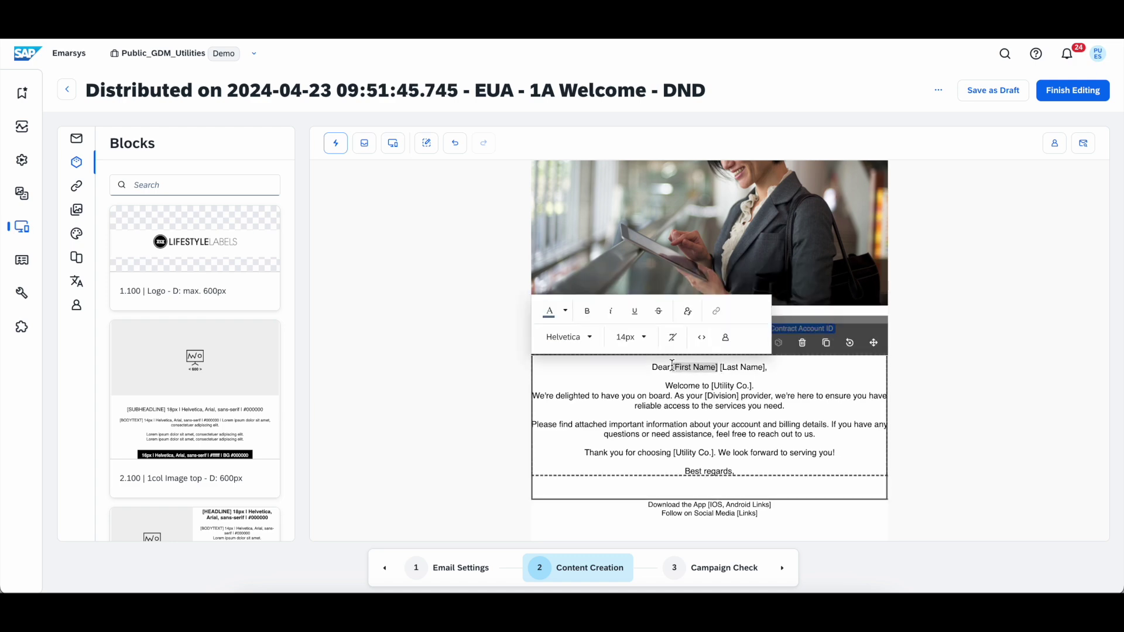
click(726, 337)
triple_click(526, 279)
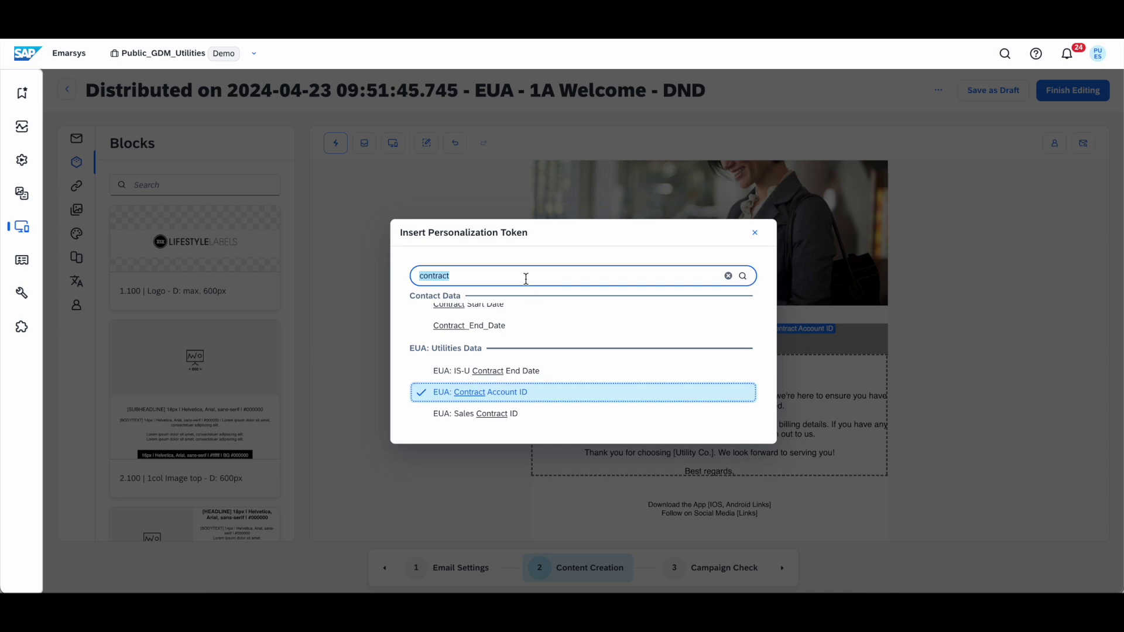
text(first)
click(476, 325)
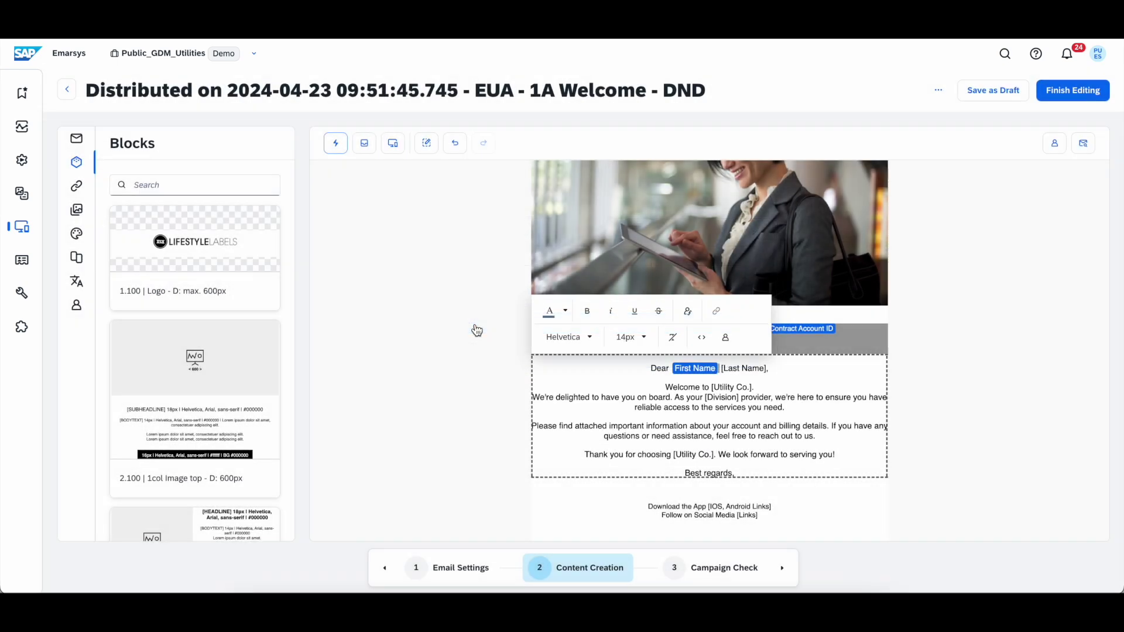
drag(767, 368, 719, 369)
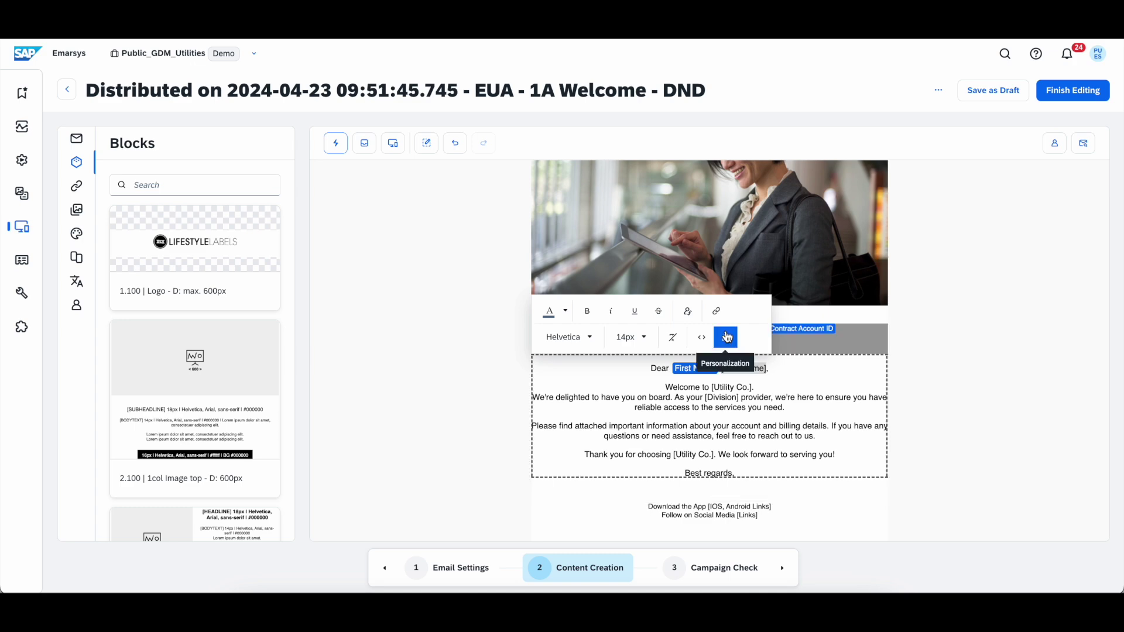
click(726, 337)
click(536, 273)
double_click(537, 274)
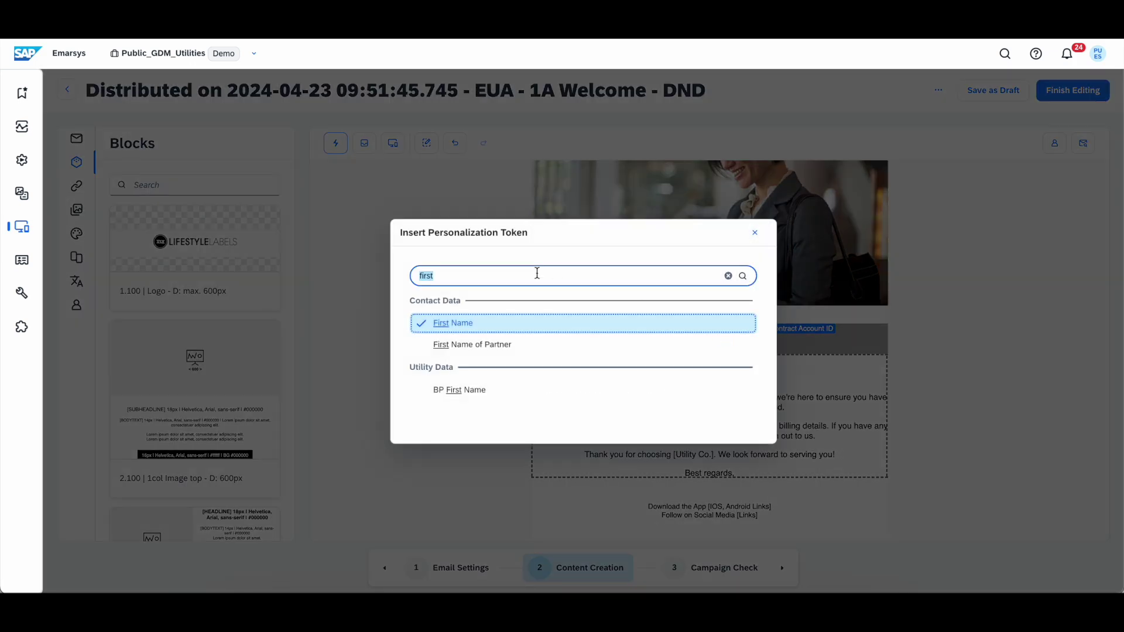
text(last name)
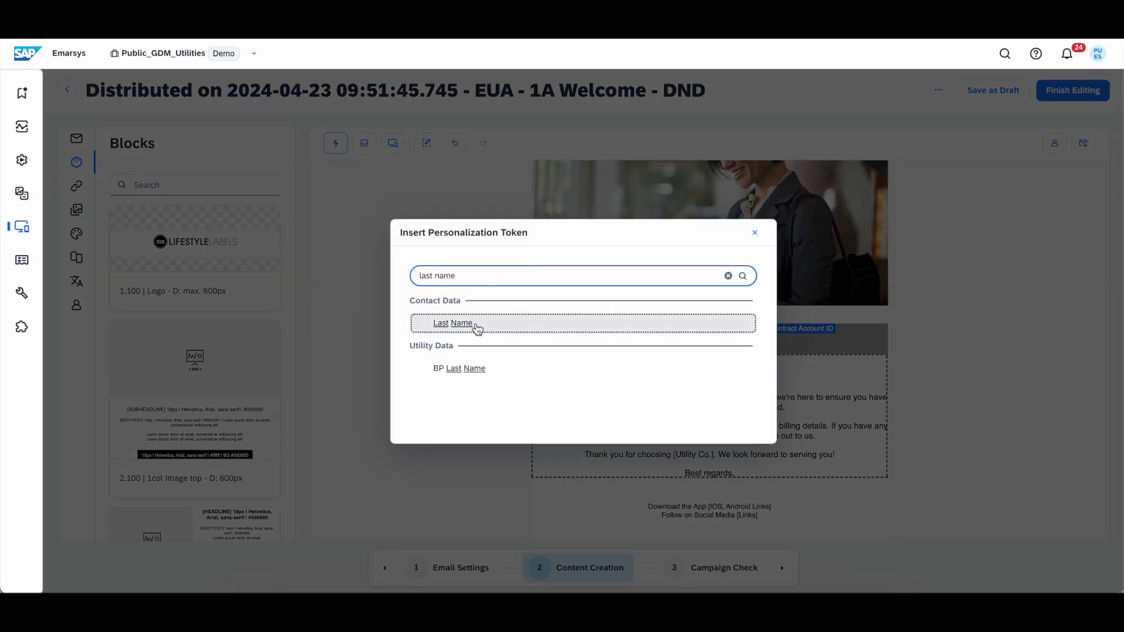
click(477, 329)
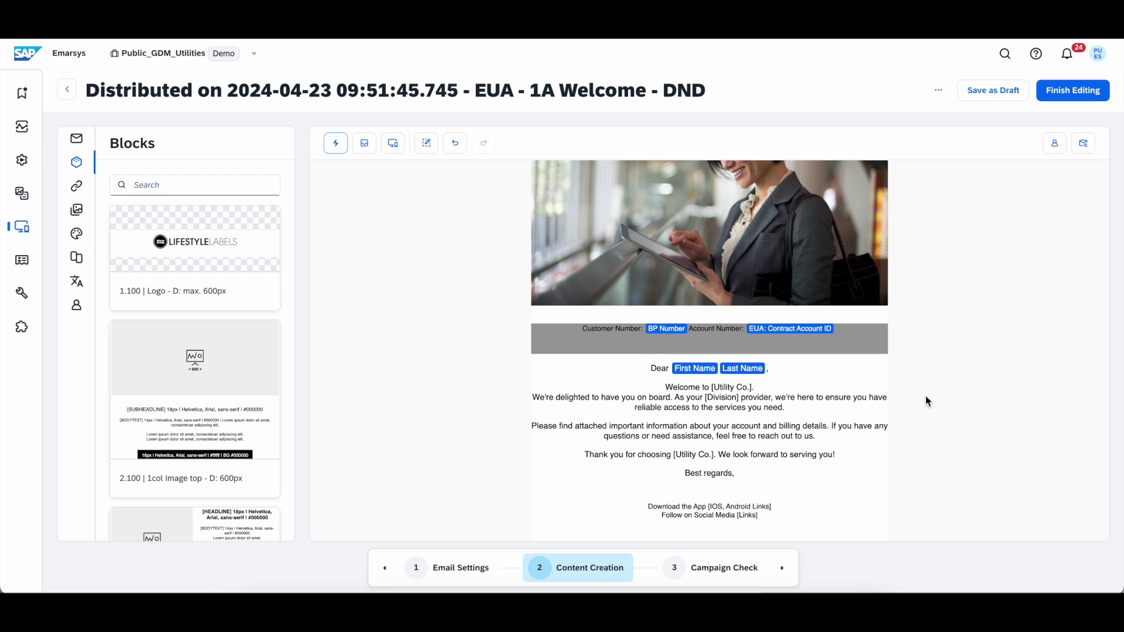
click(740, 401)
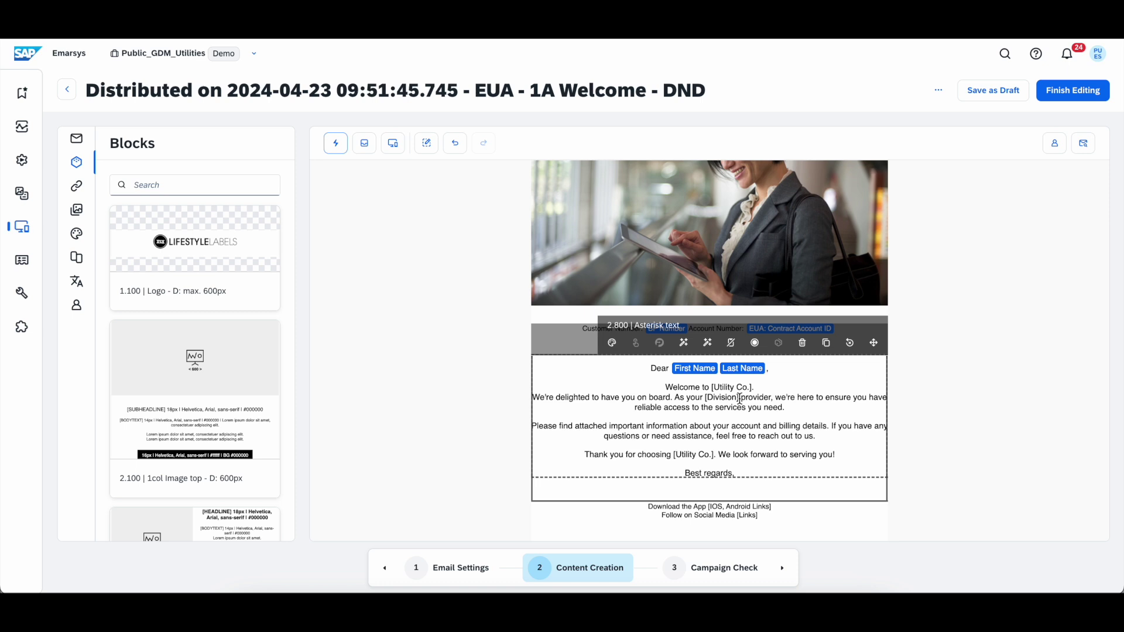
Start a new relational personalization token named Division in the Utility Data category.
click(77, 312)
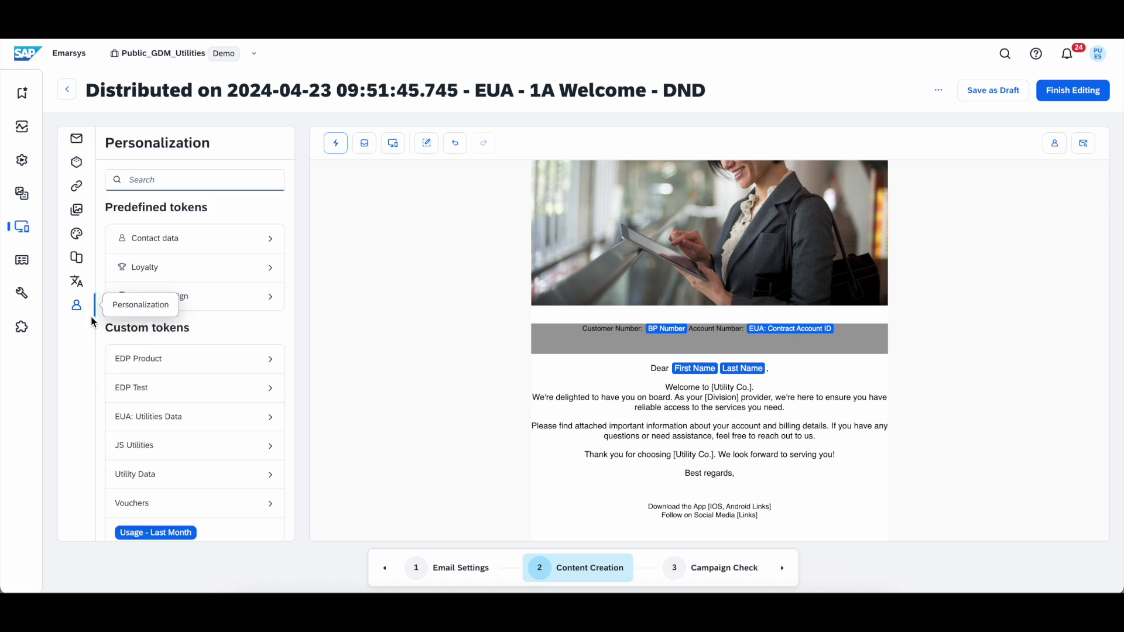
scroll(179, 392, down, 3)
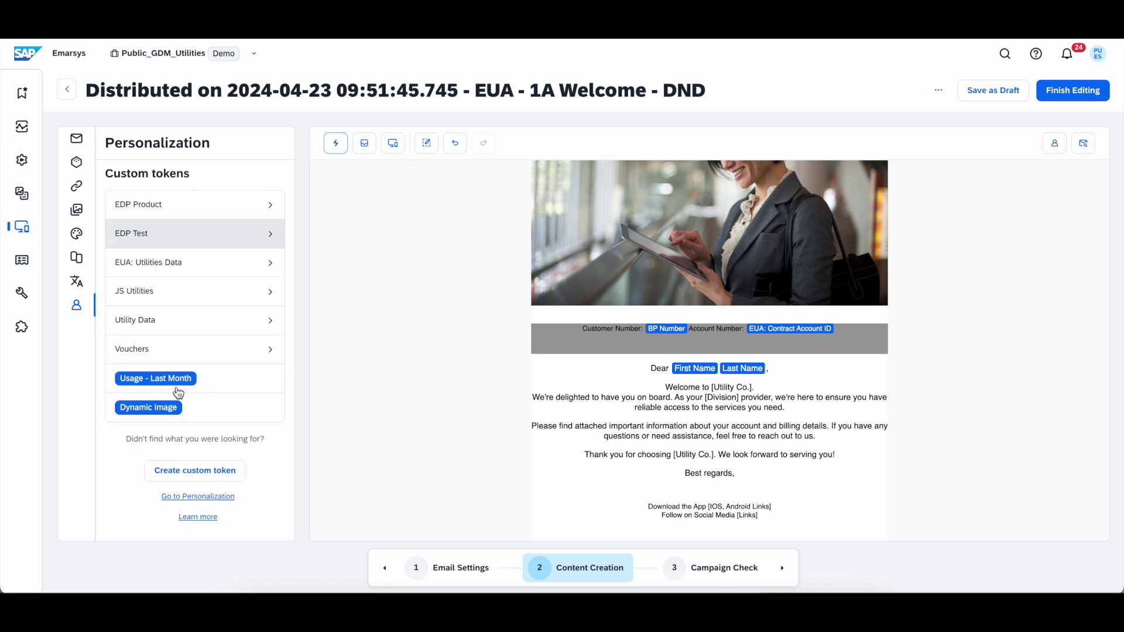
click(225, 475)
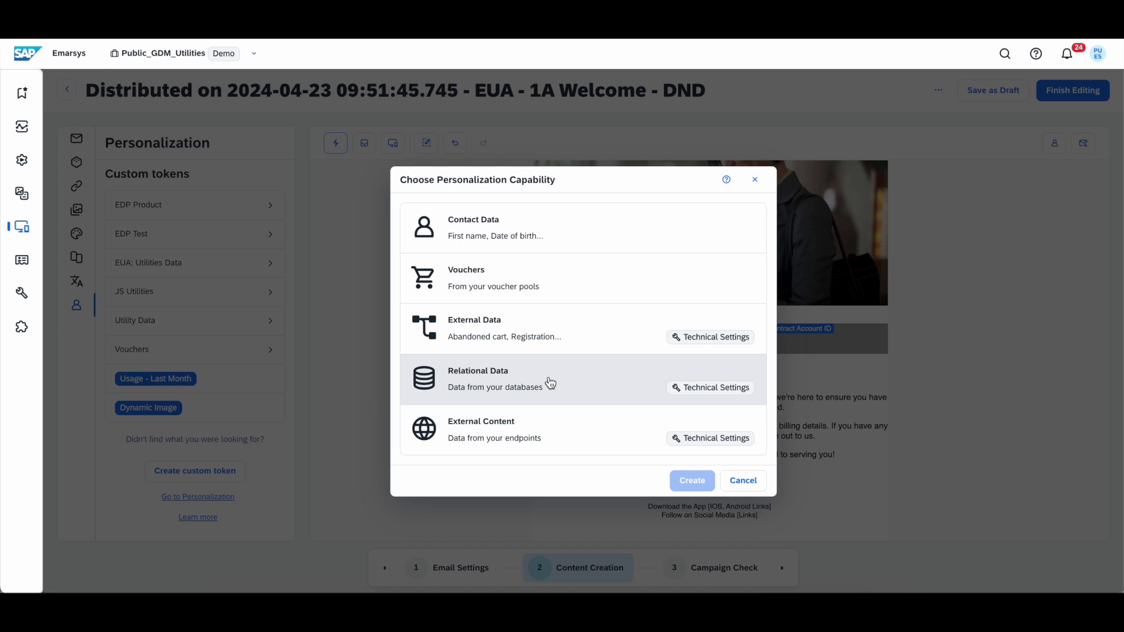
click(550, 384)
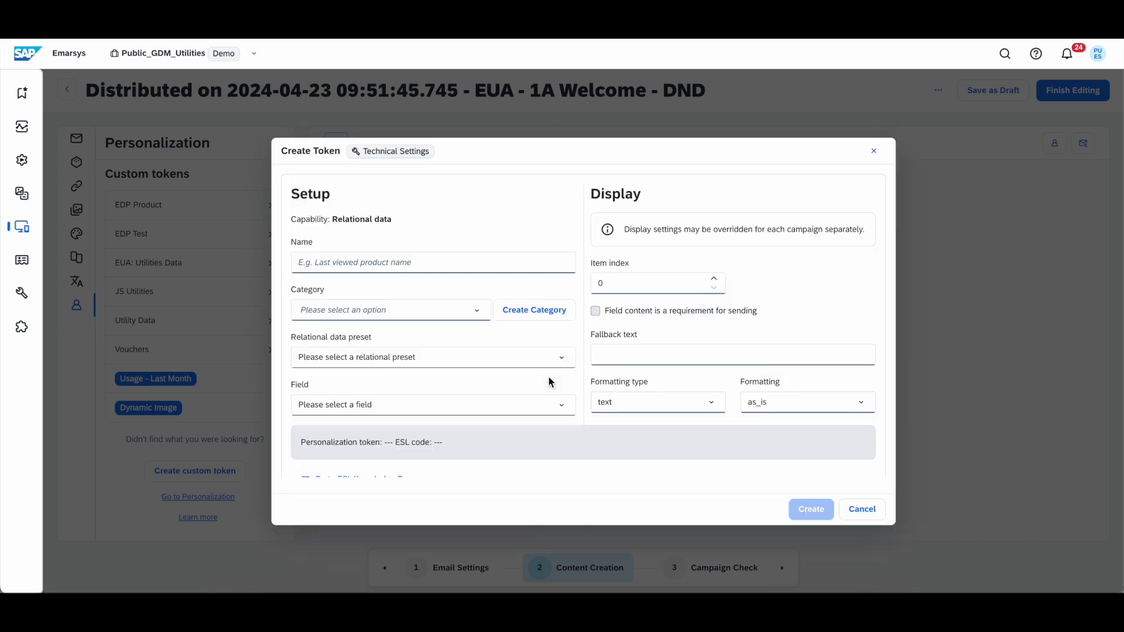
click(400, 264)
text(Division)
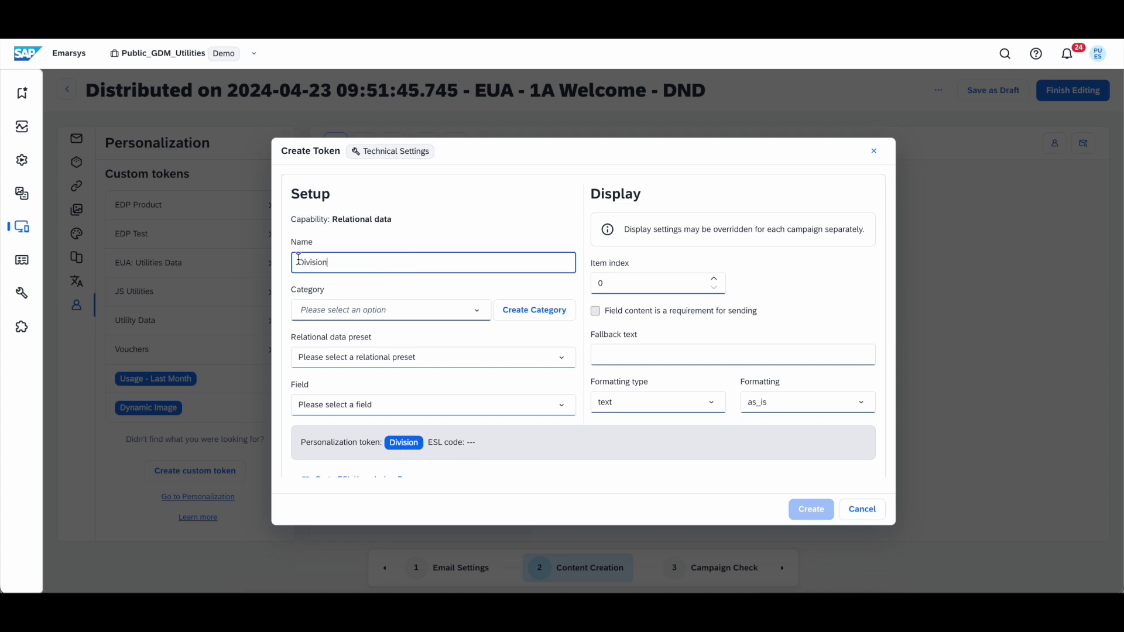
click(310, 318)
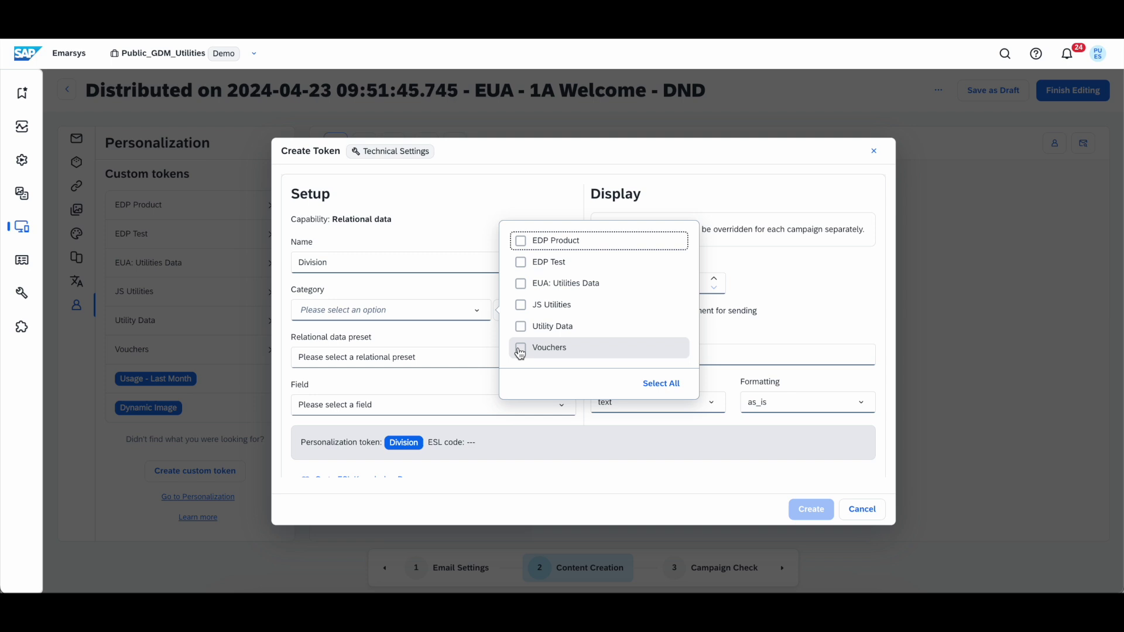
click(549, 337)
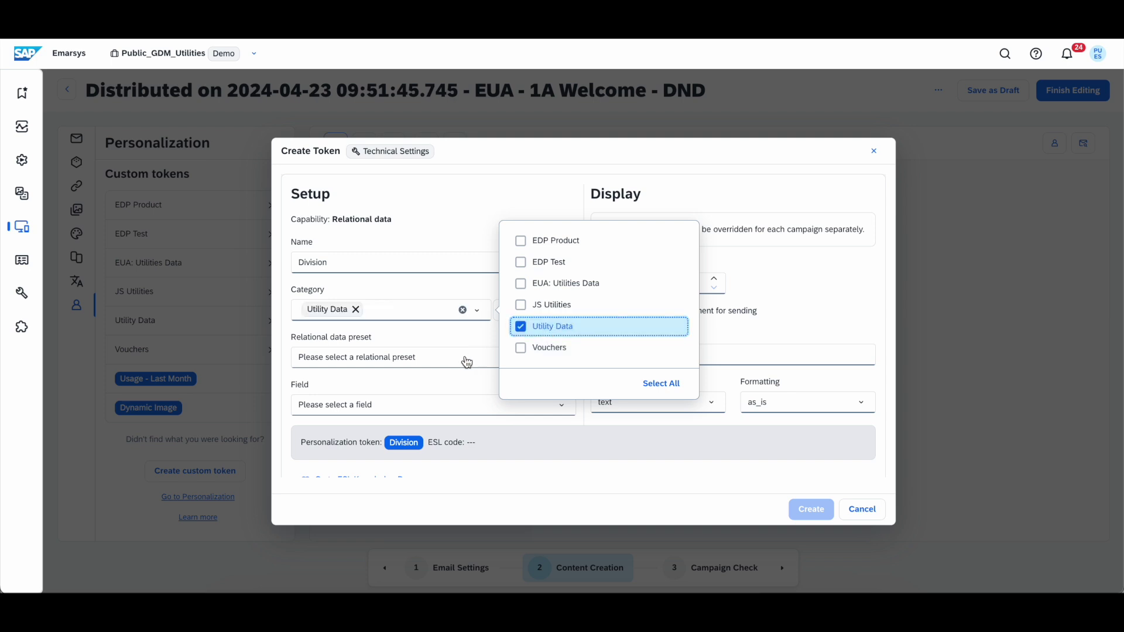
Point the Division token at the EUA: IS-U Contract preset's SPARTE field.
click(467, 363)
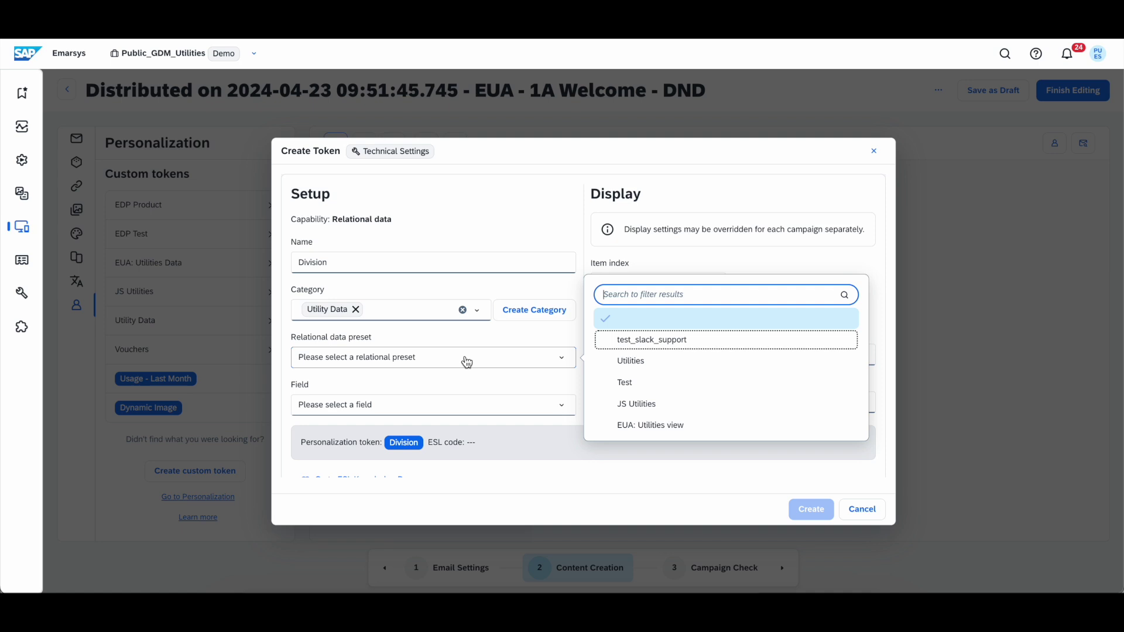
click(467, 362)
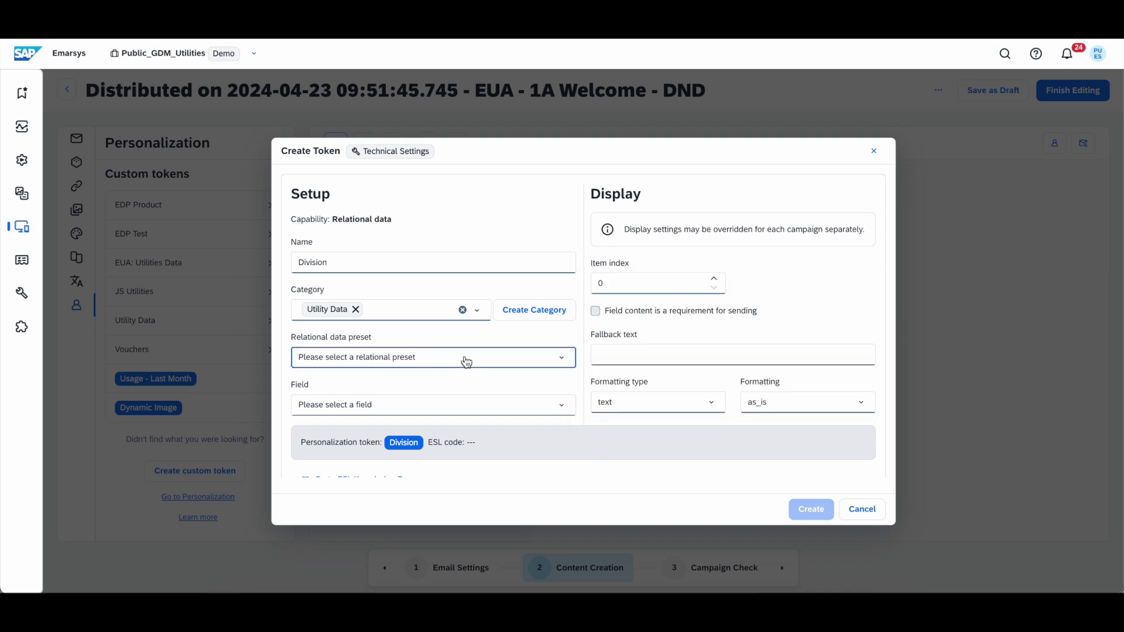
click(467, 362)
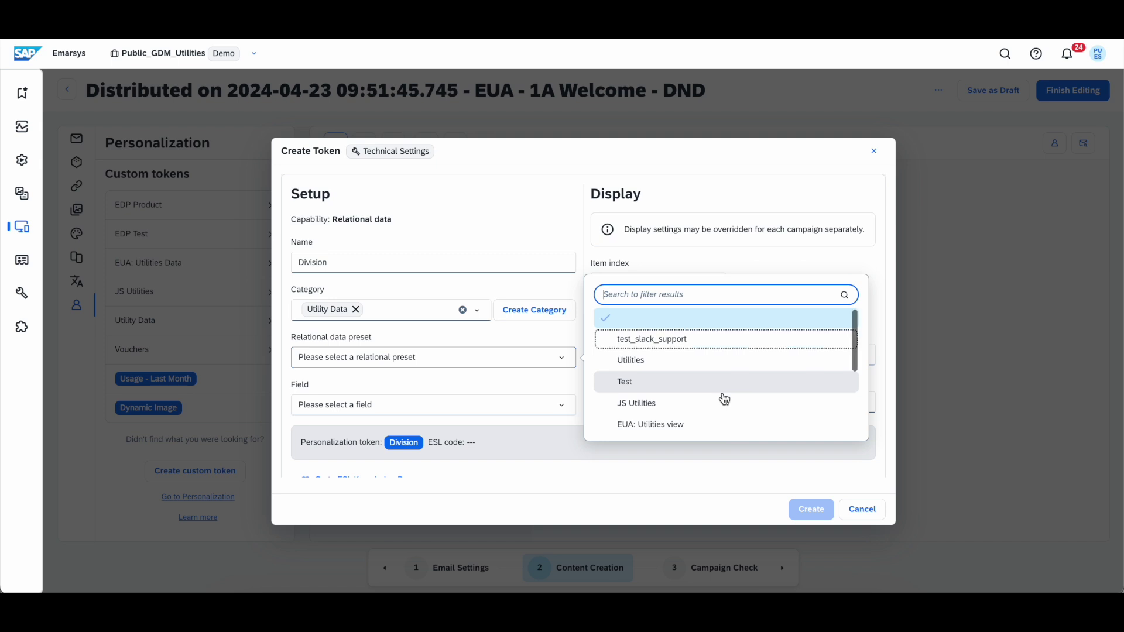
scroll(722, 396, down, 3)
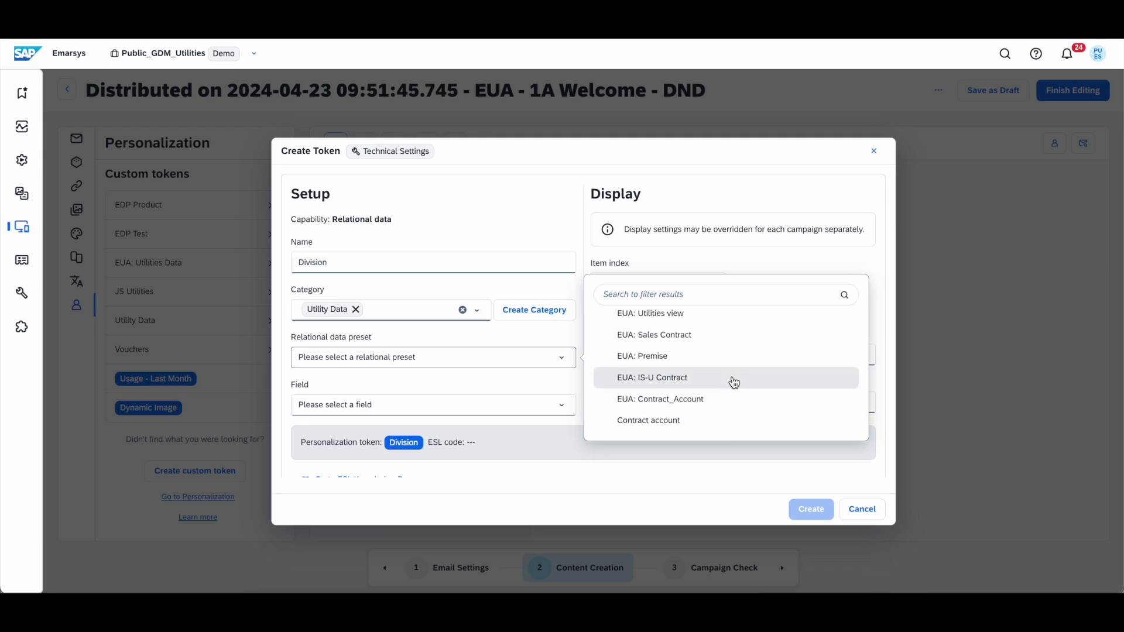
click(730, 379)
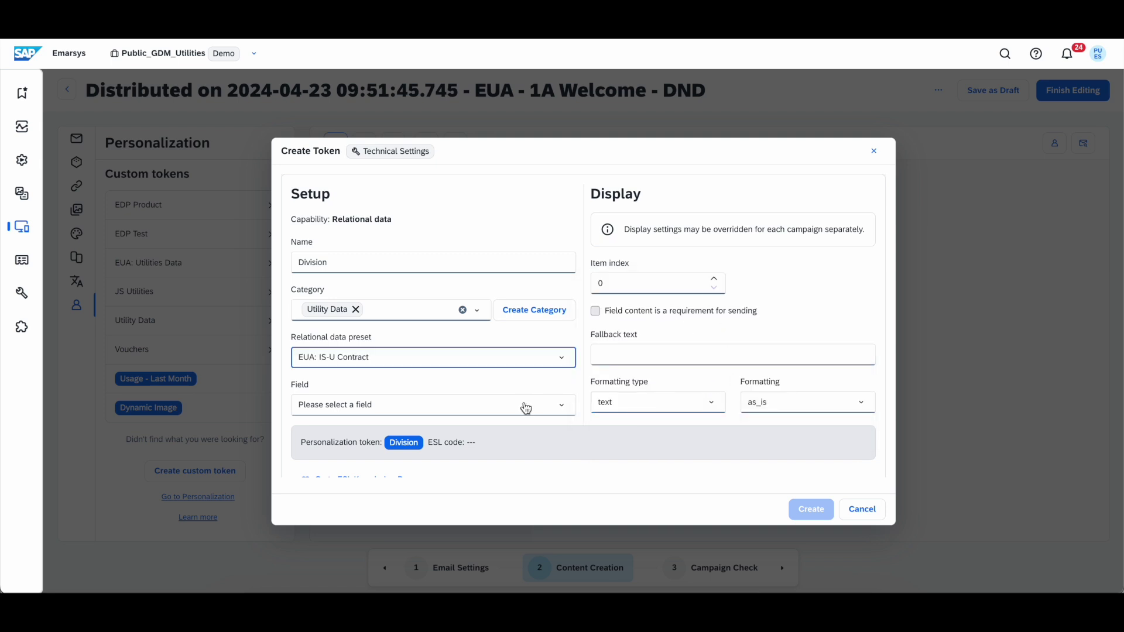
click(526, 409)
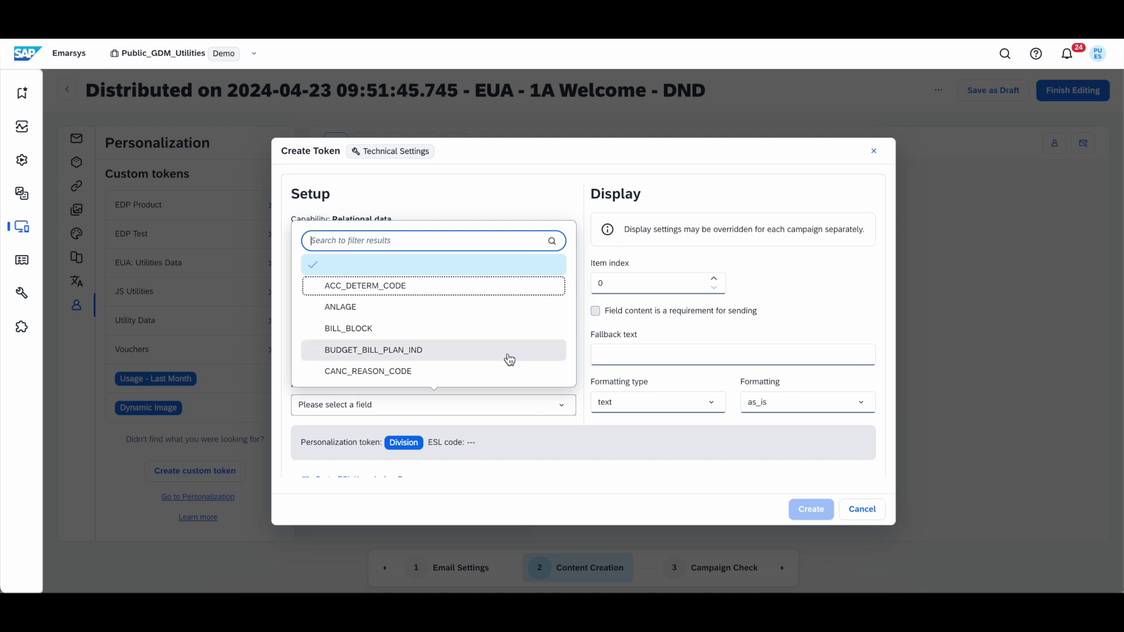
scroll(505, 358, down, 10)
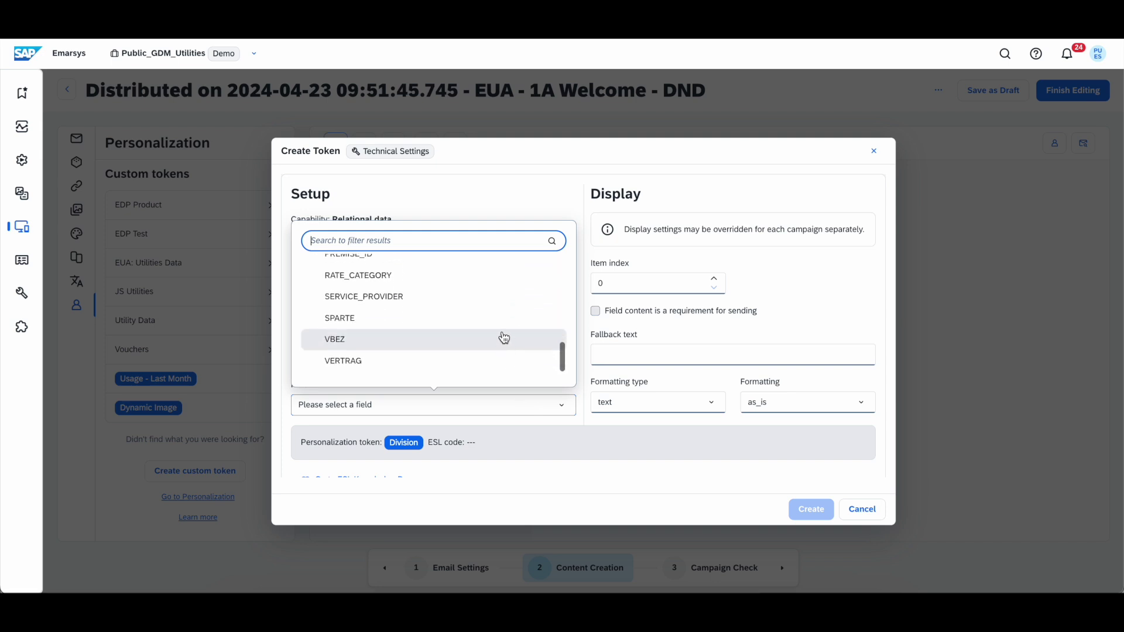
scroll(501, 333, down, 1)
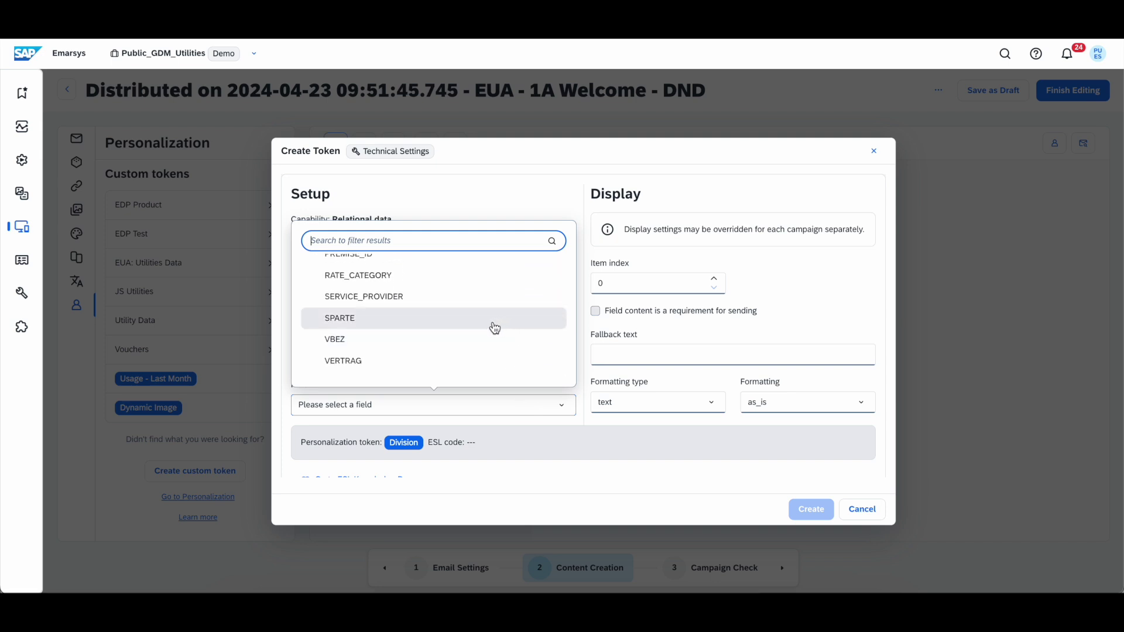
click(495, 327)
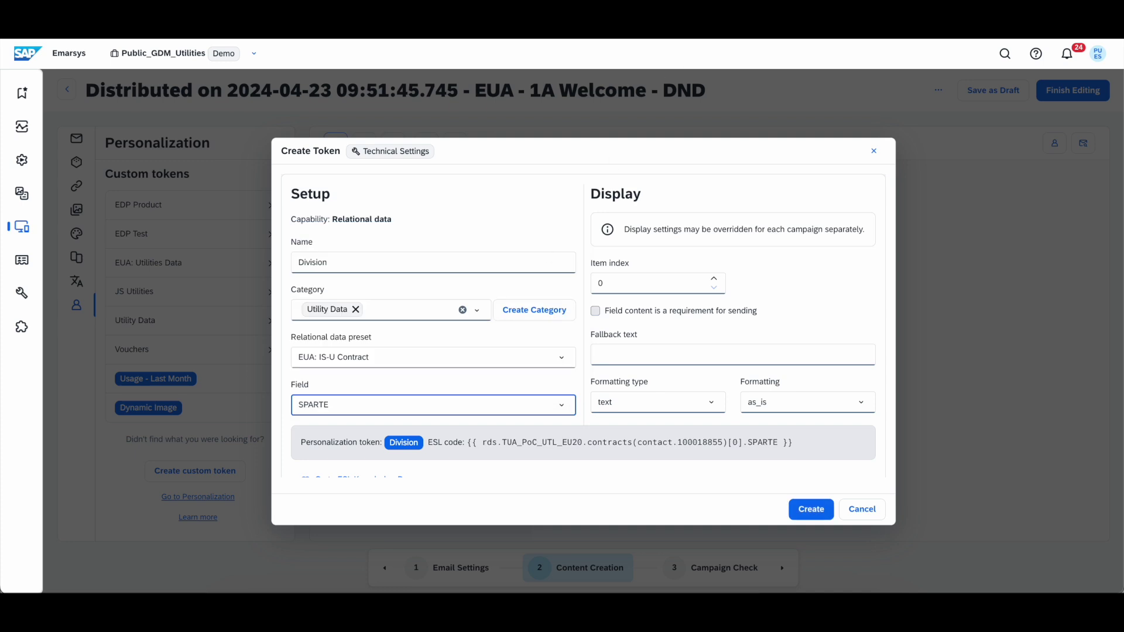
click(641, 371)
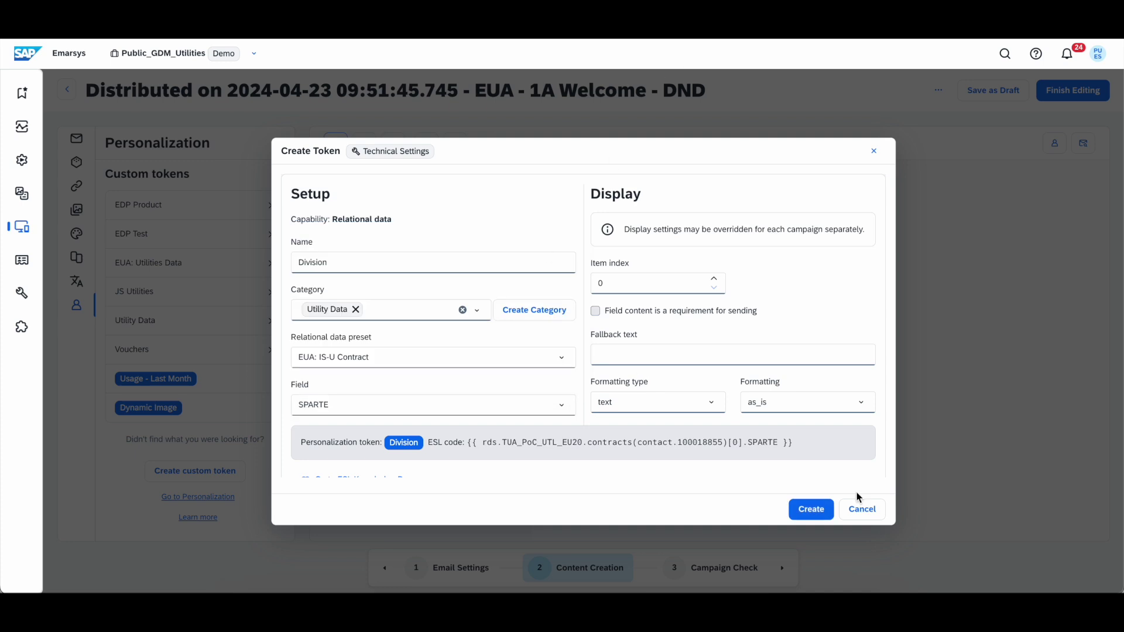
Save the Division token, drag it into the email body and delete the [Division] text.
click(810, 510)
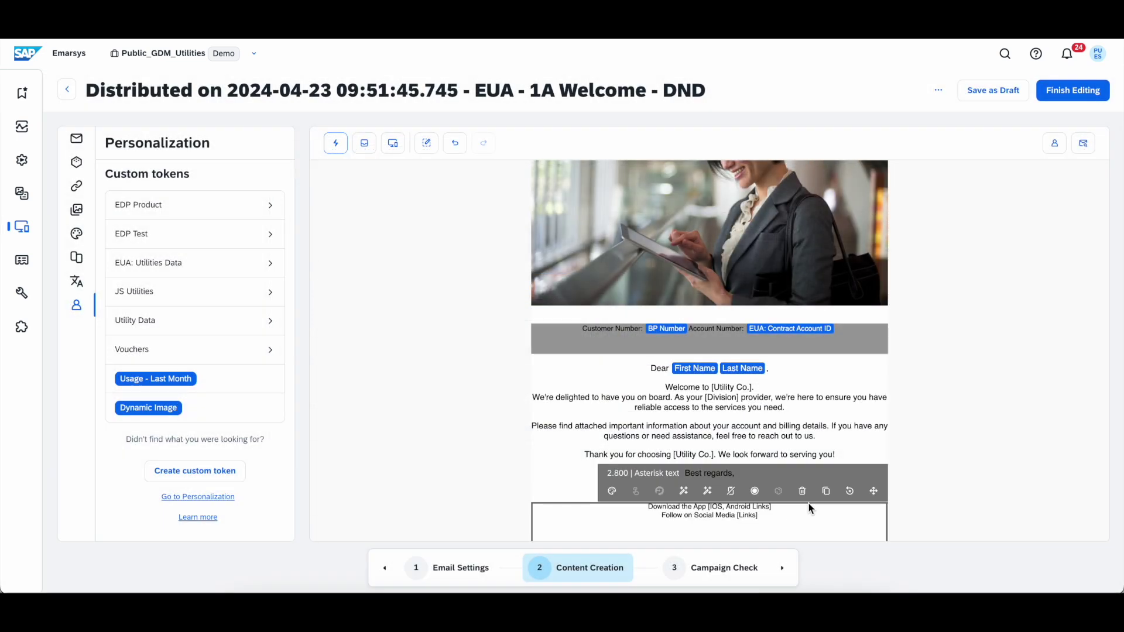
click(262, 320)
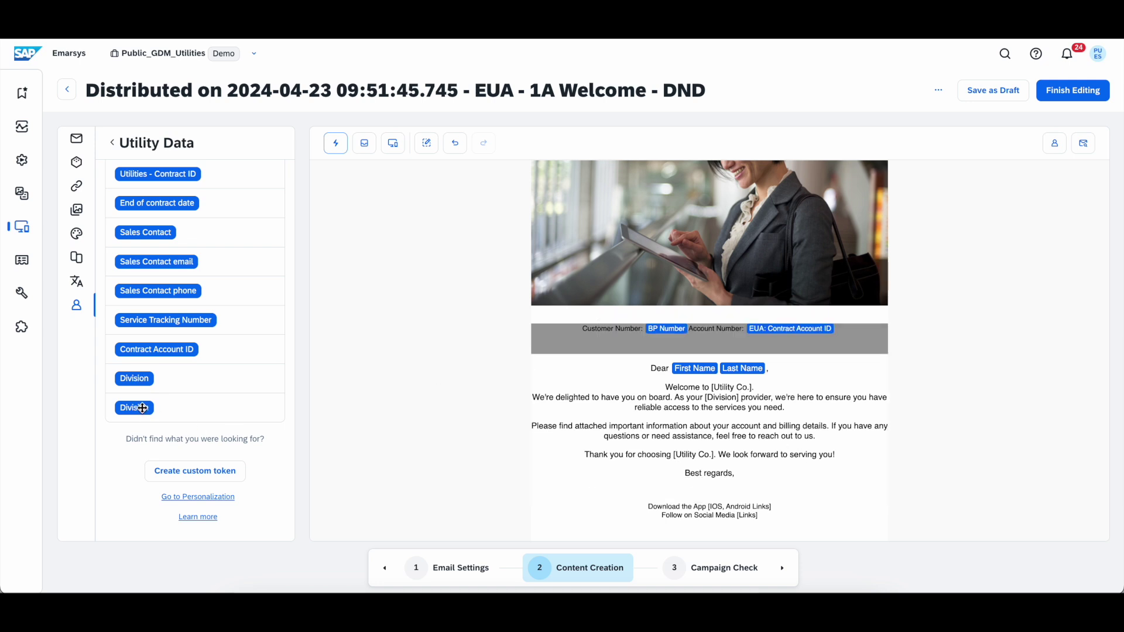
drag(143, 409, 706, 405)
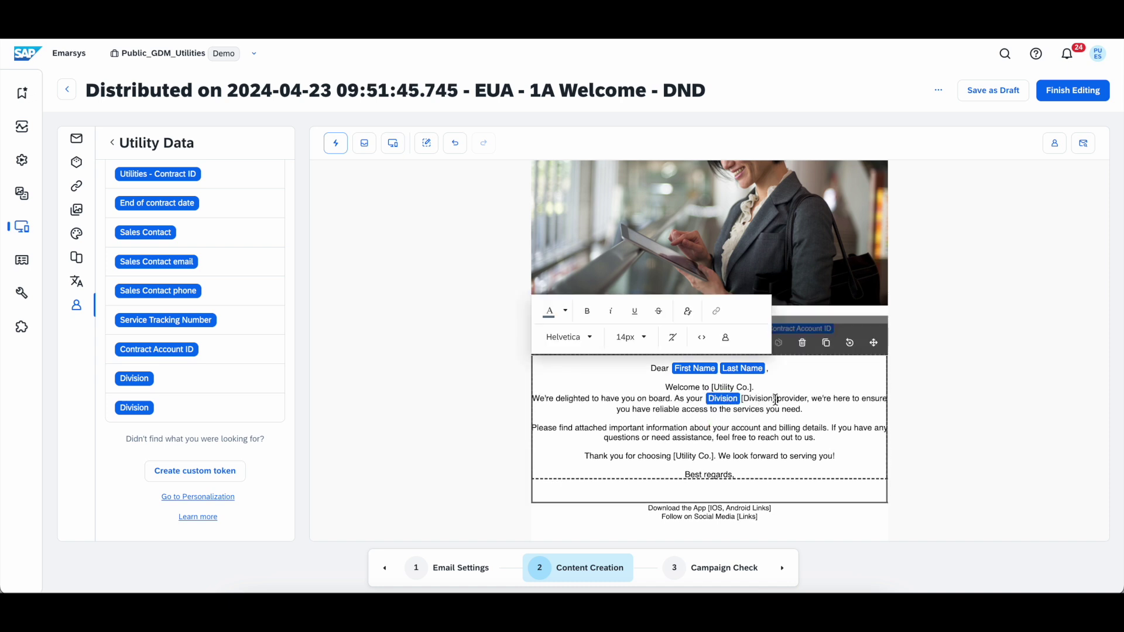
drag(778, 400, 741, 399)
key(BackSpace)
key(BackSpace)
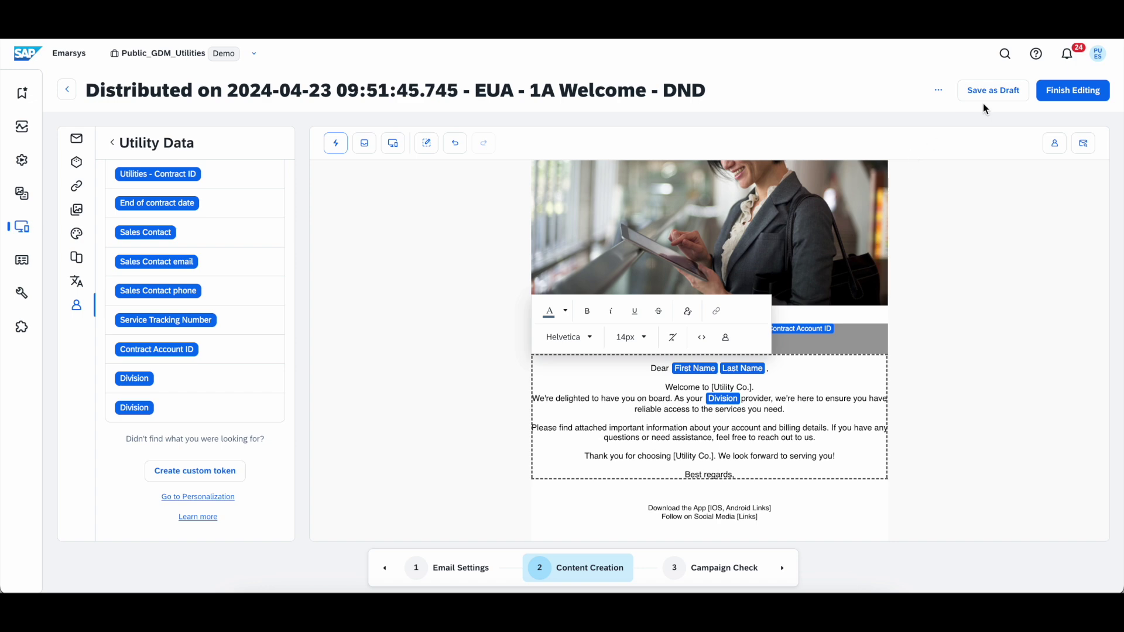
Save the welcome email's edits and go back from Utility Data to the Personalization categories.
click(1075, 92)
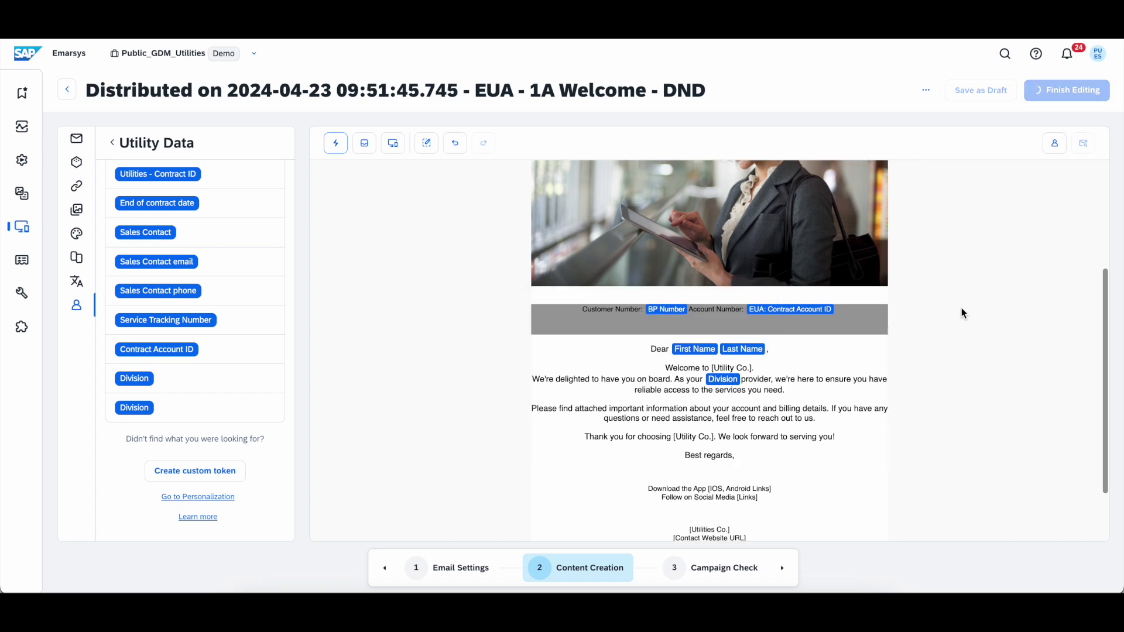
scroll(963, 314, down, 10)
scroll(963, 314, up, 10)
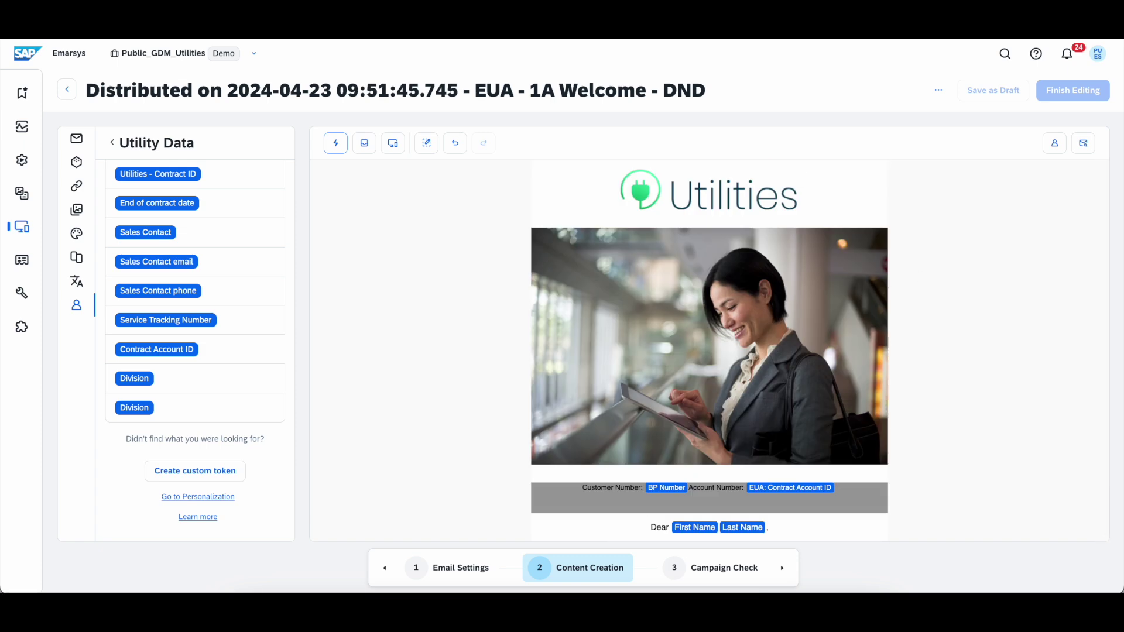
click(198, 497)
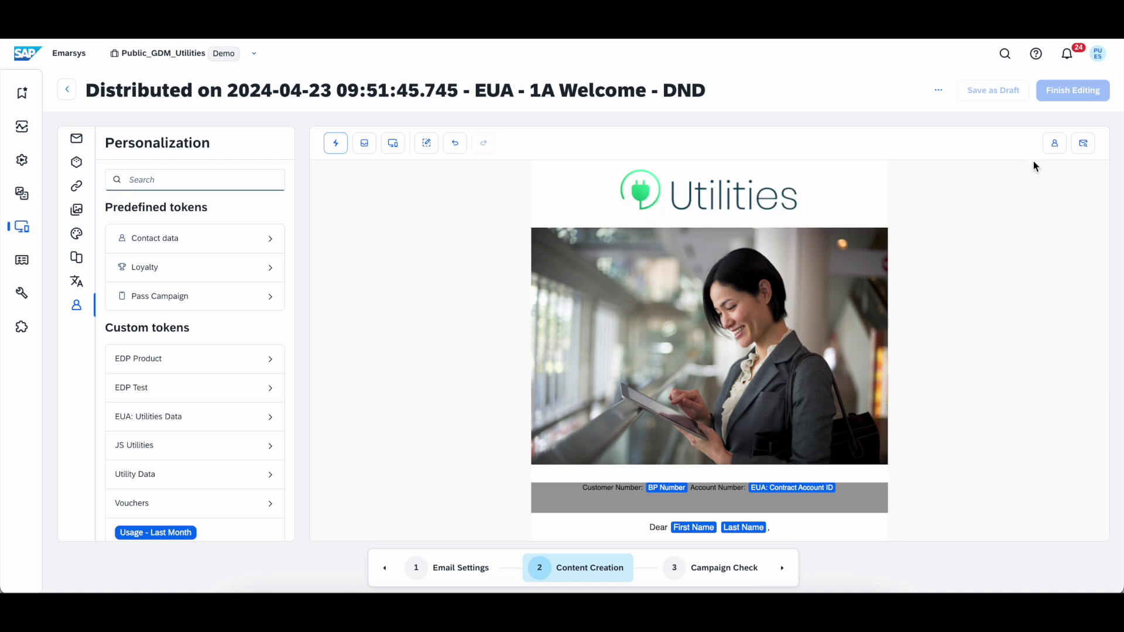
In Contact Preview, search for a test contact by part of their e-mail address.
click(1054, 144)
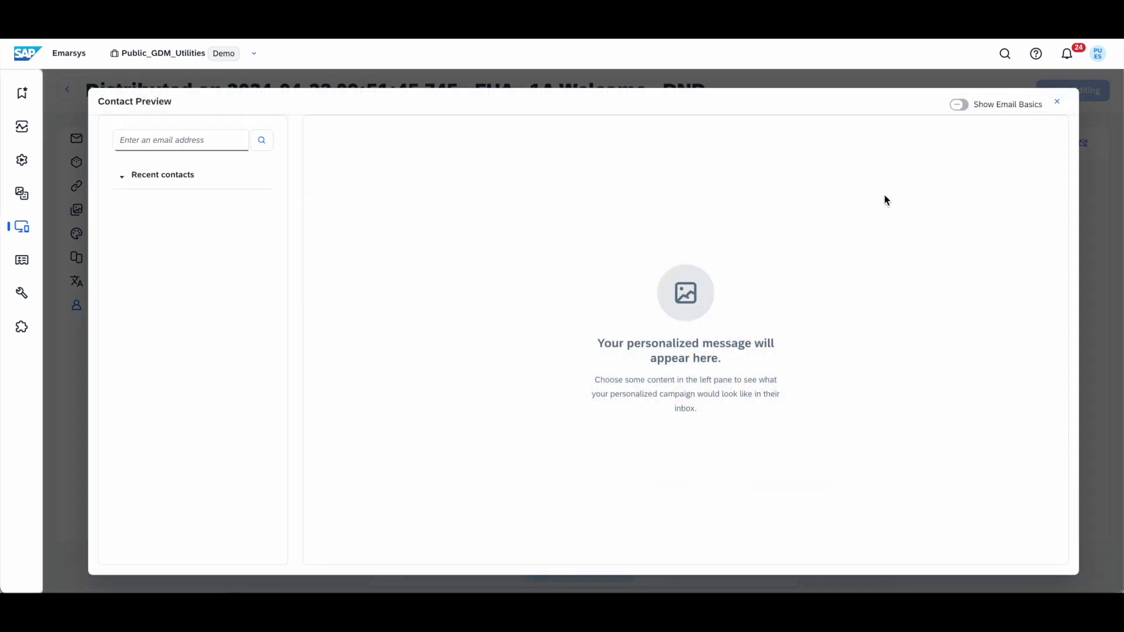
click(212, 144)
text(john.smith)
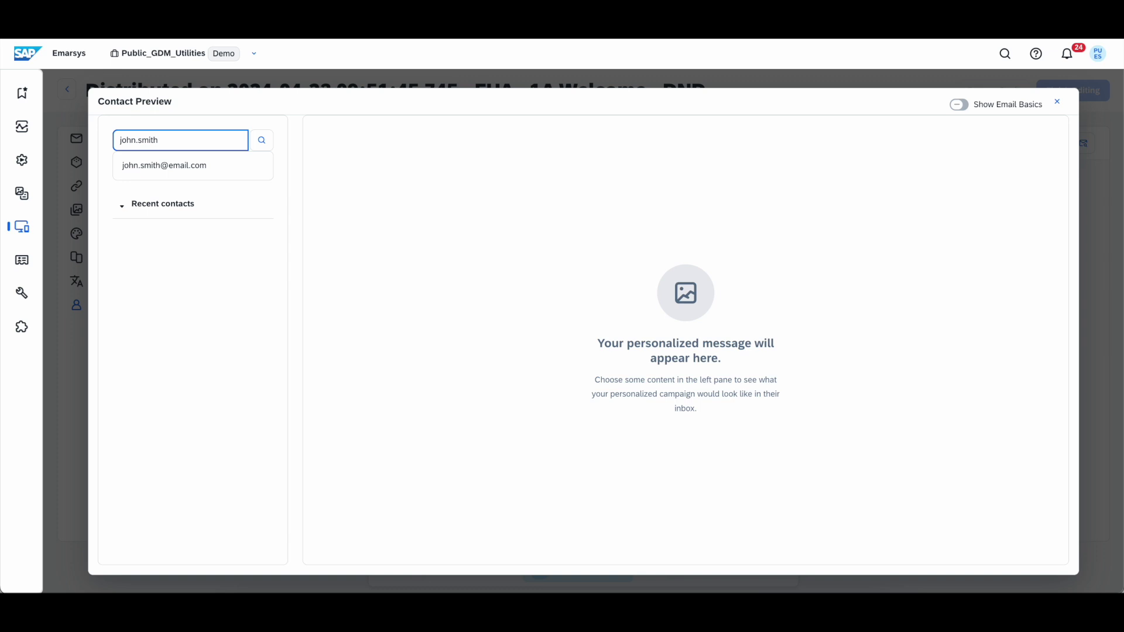
Preview the welcome email personalised for the matched contact, then return to the Welcome Tactic program.
click(249, 176)
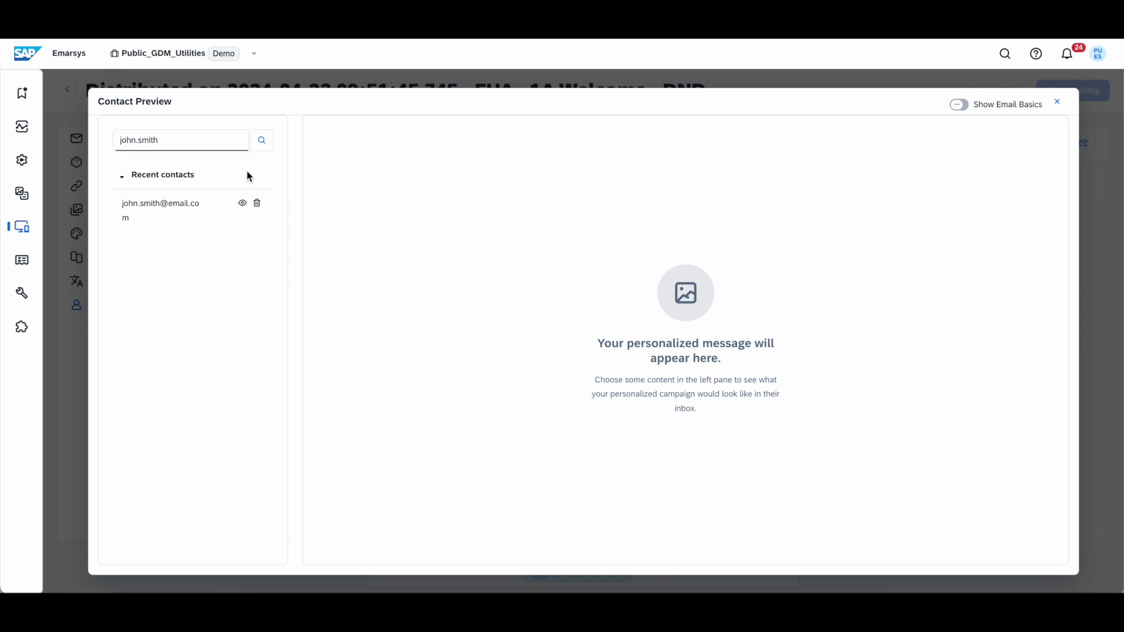
click(243, 204)
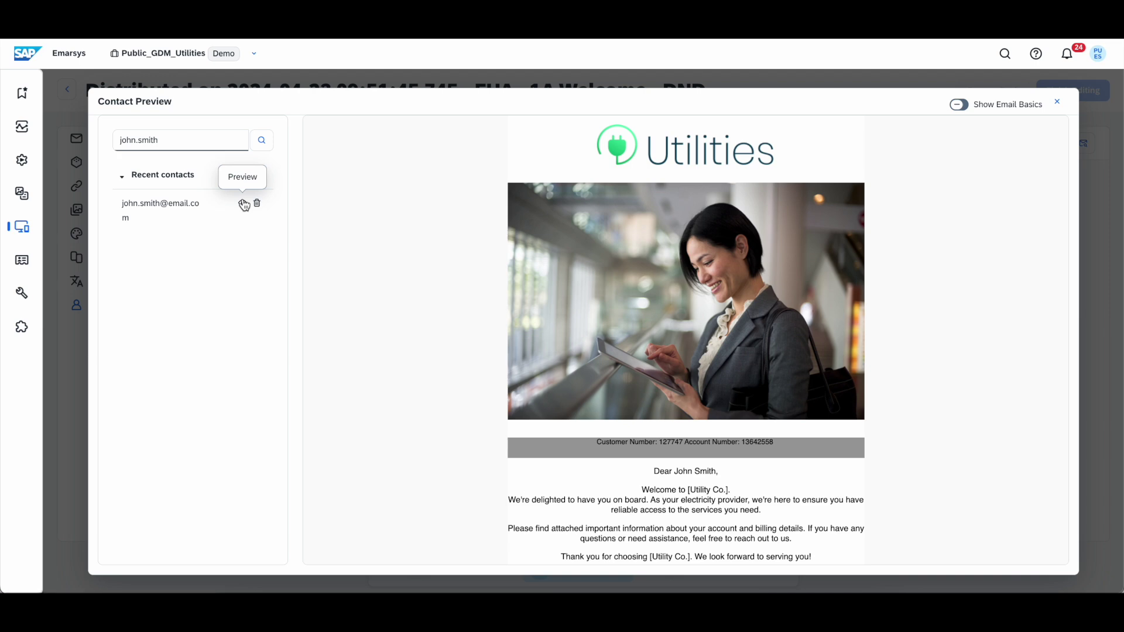
scroll(381, 318, down, 2)
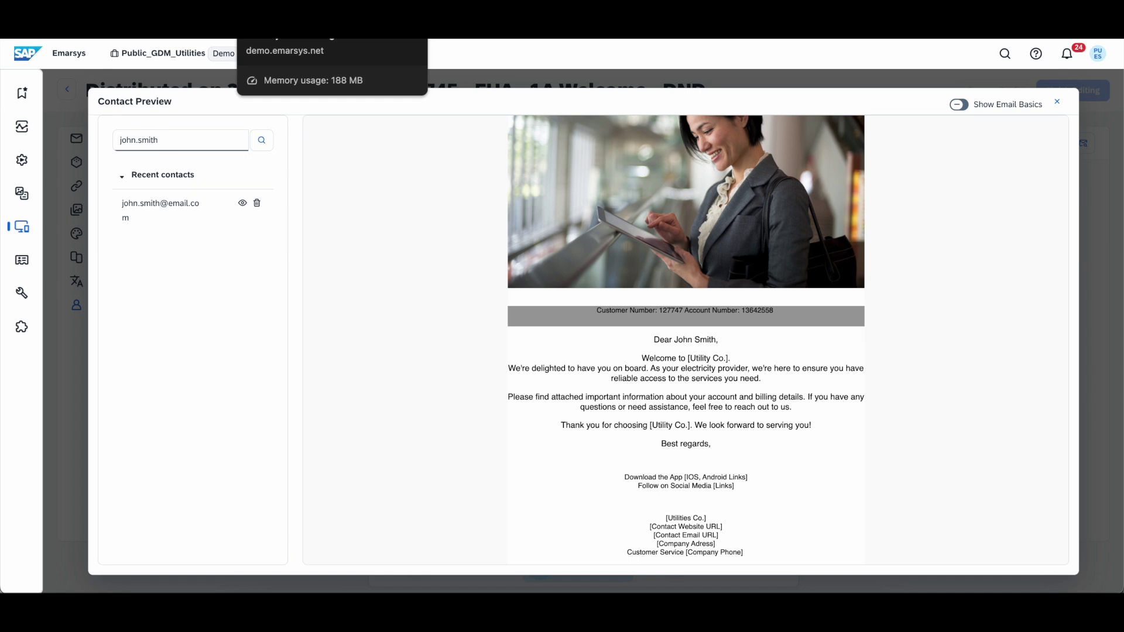
key(ctrl+Tab)
click(539, 438)
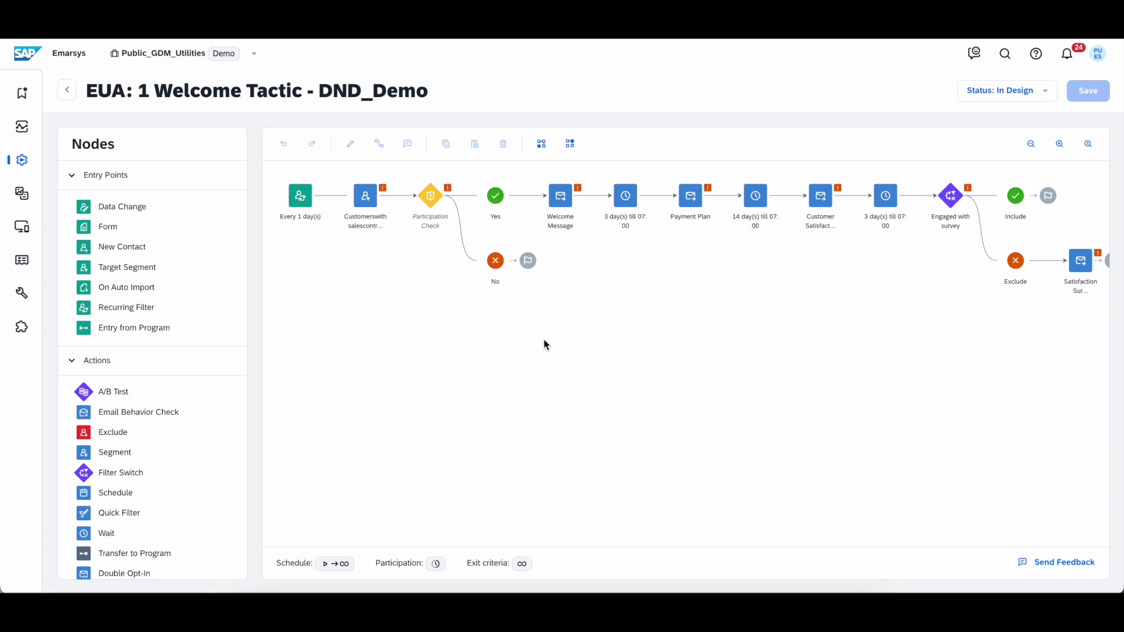
Create a program from the Contract Renewal (Utilities) tactic on the Tactics page.
mouse_move(35, 106)
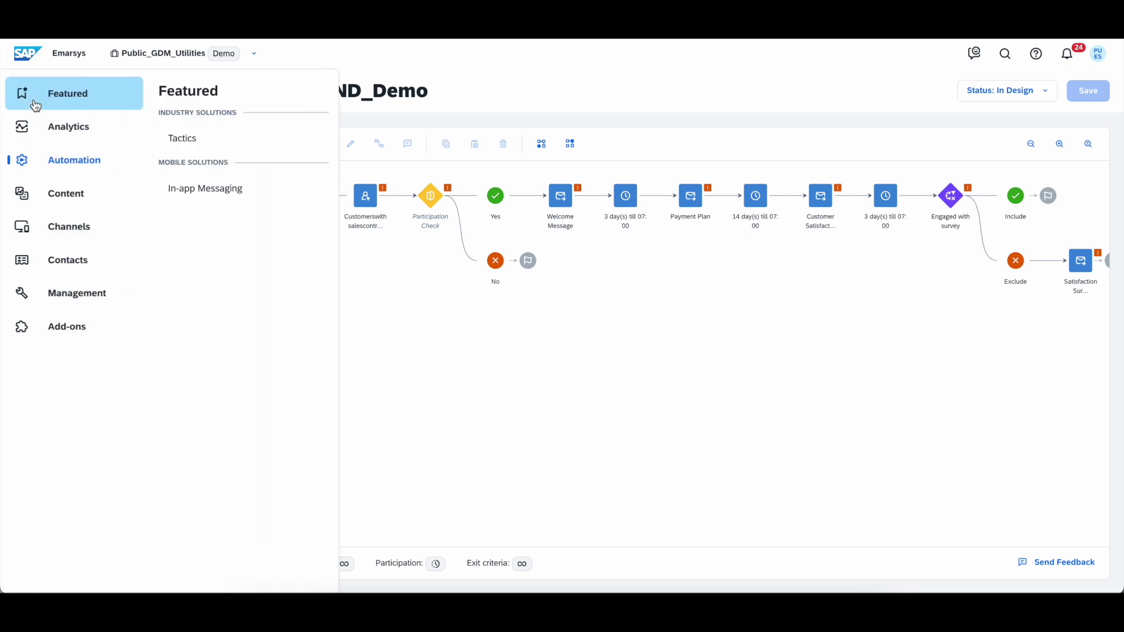
click(180, 151)
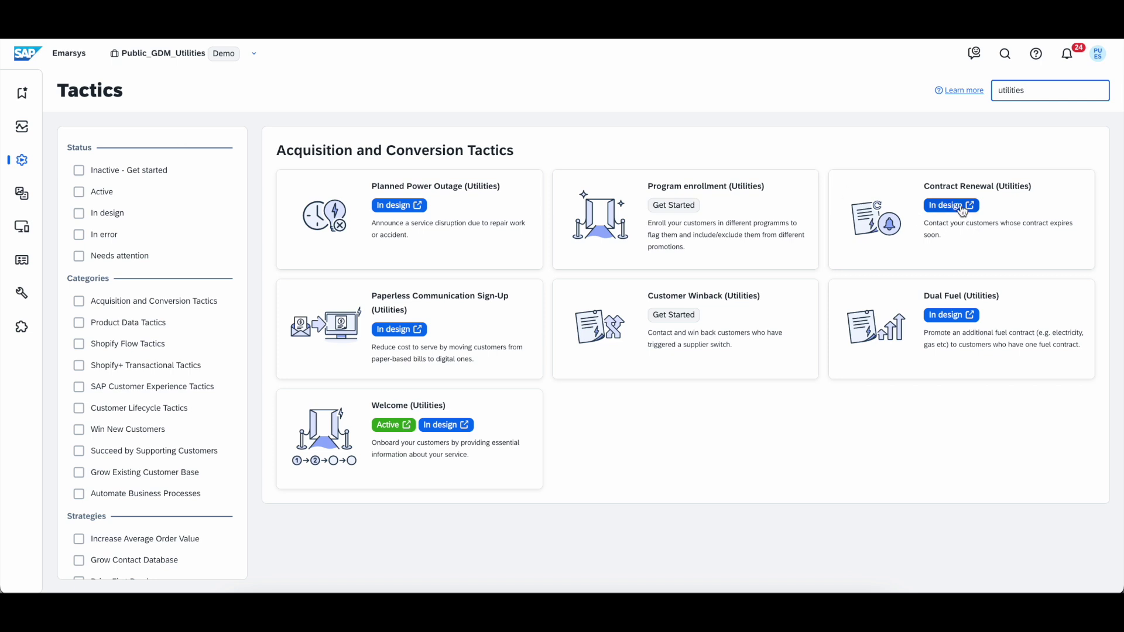
click(962, 246)
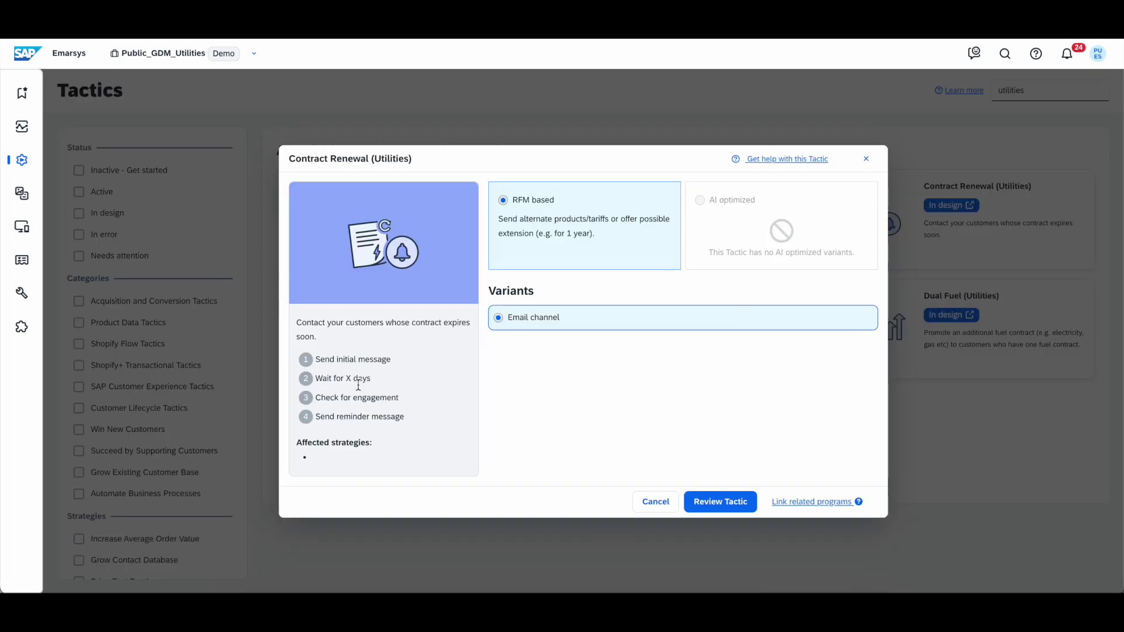
click(720, 501)
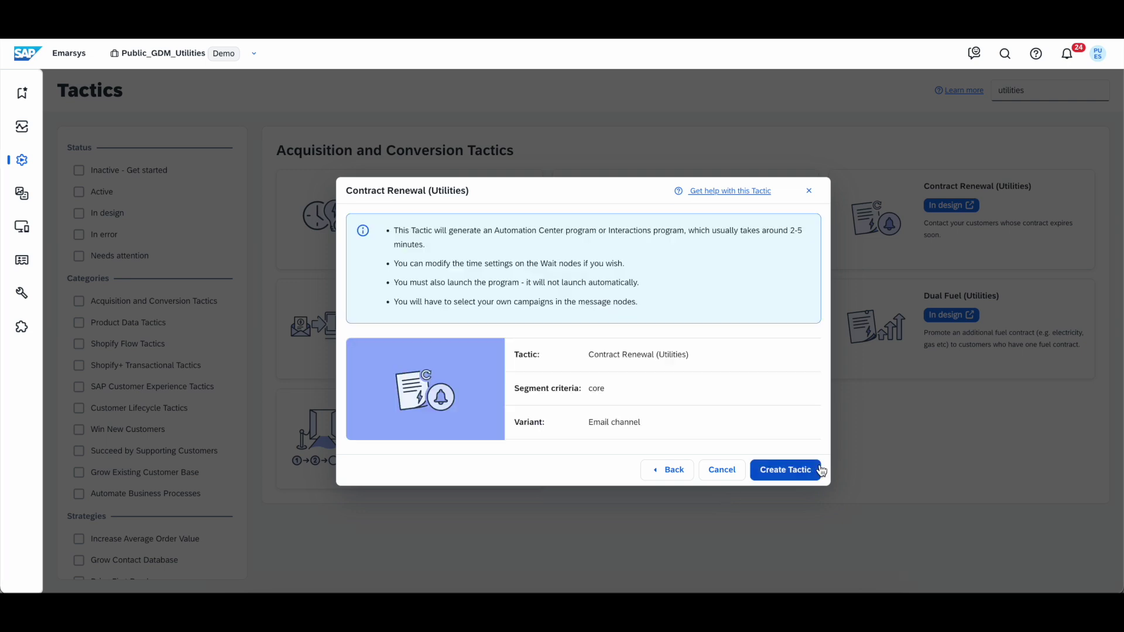
click(801, 479)
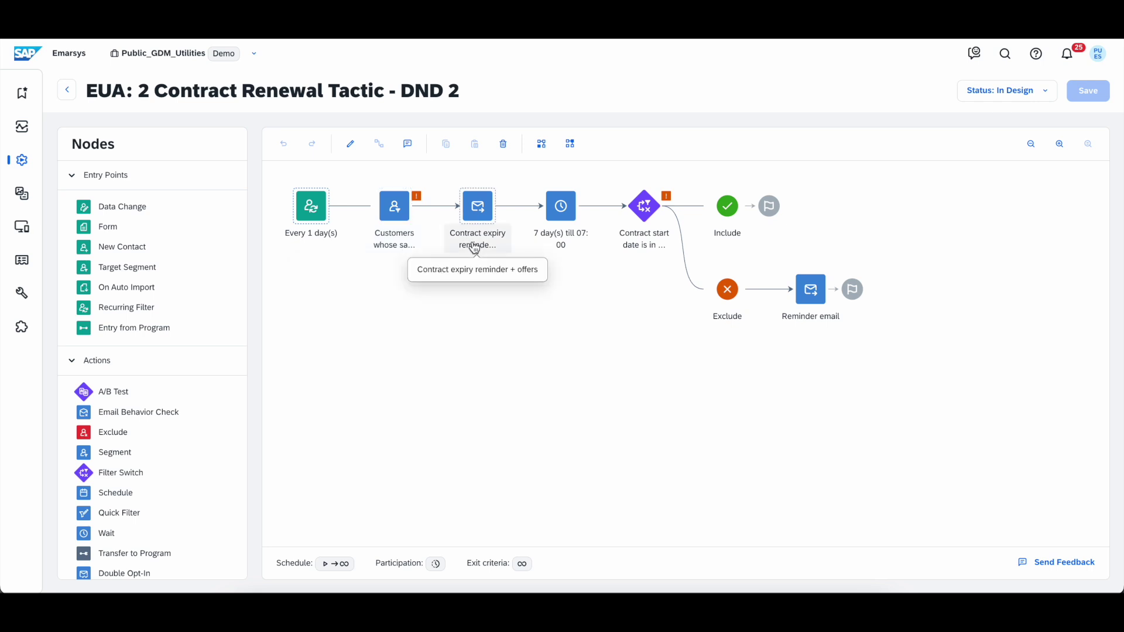
double_click(480, 212)
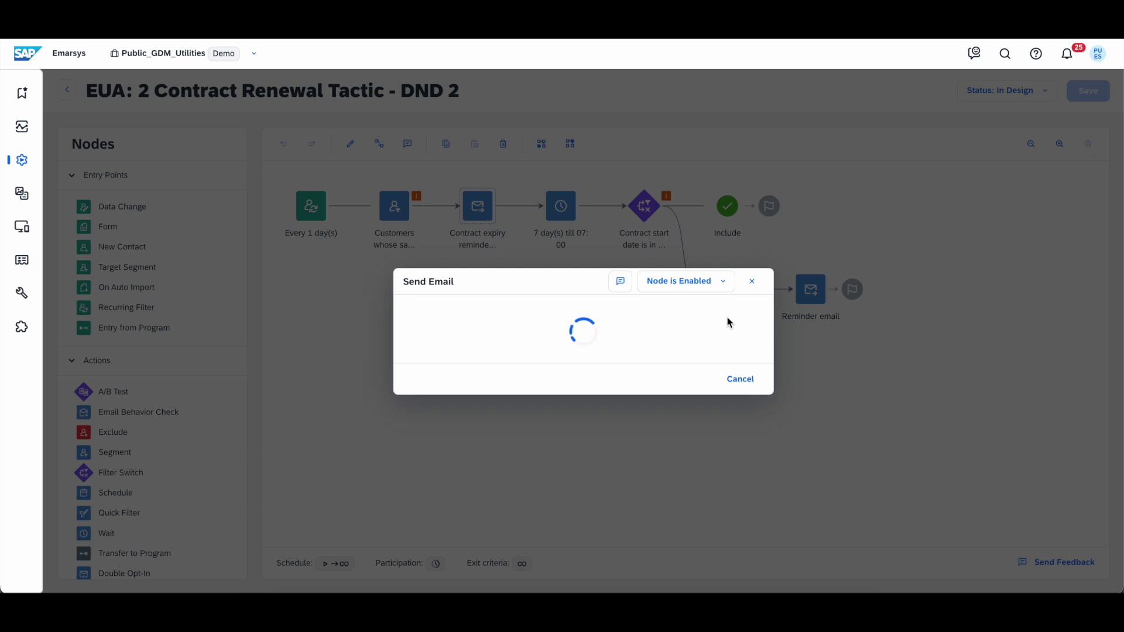
click(752, 324)
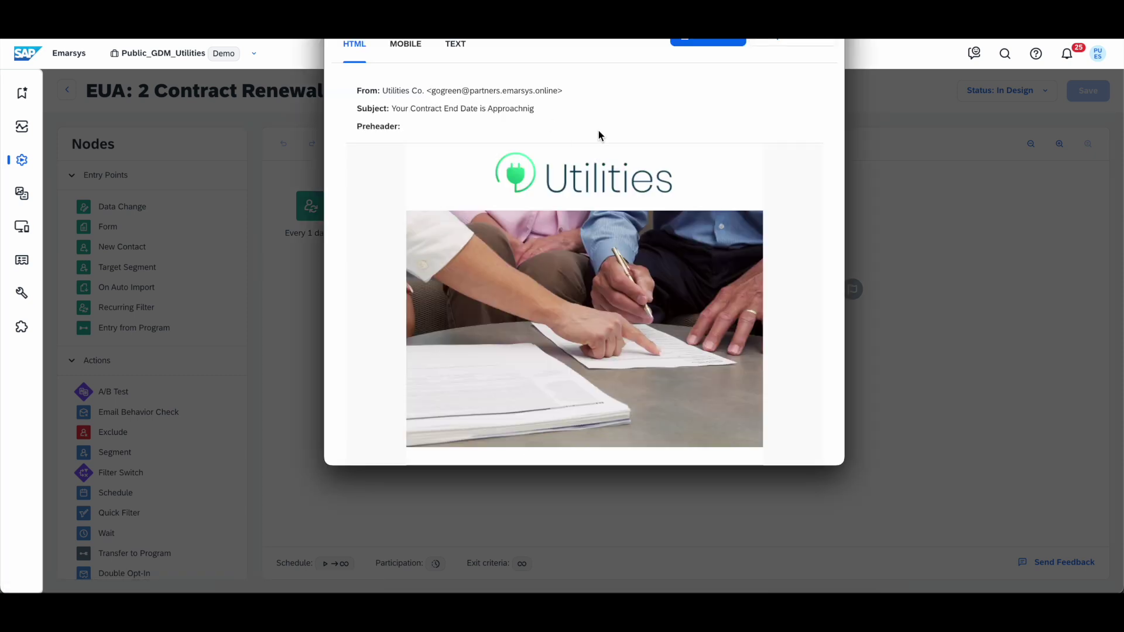
scroll(598, 131, down, 5)
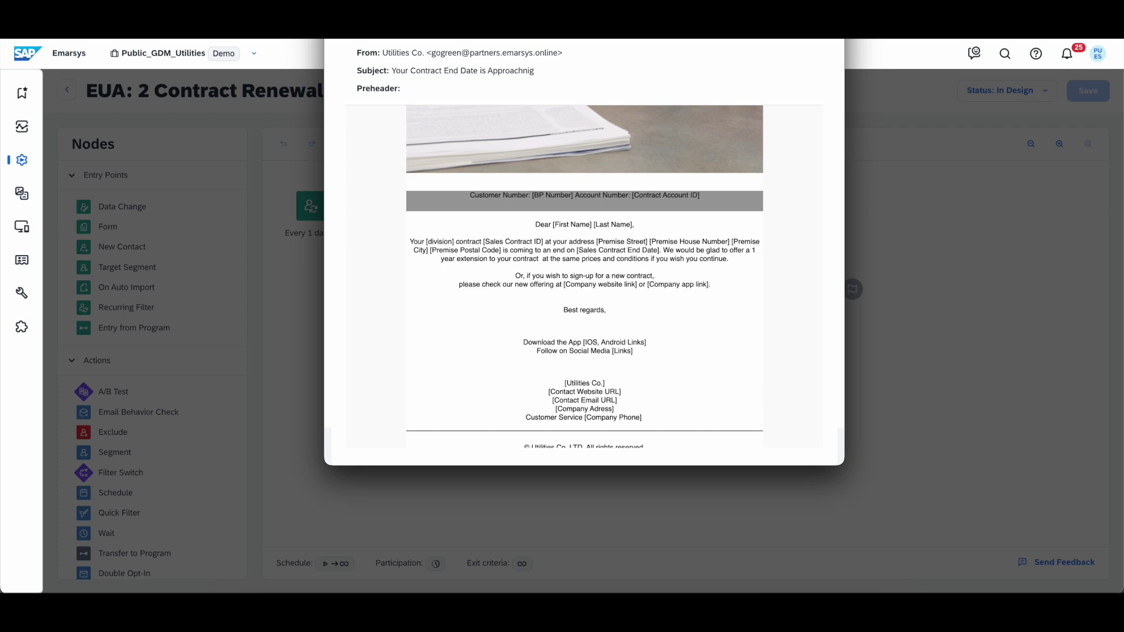
key(Escape)
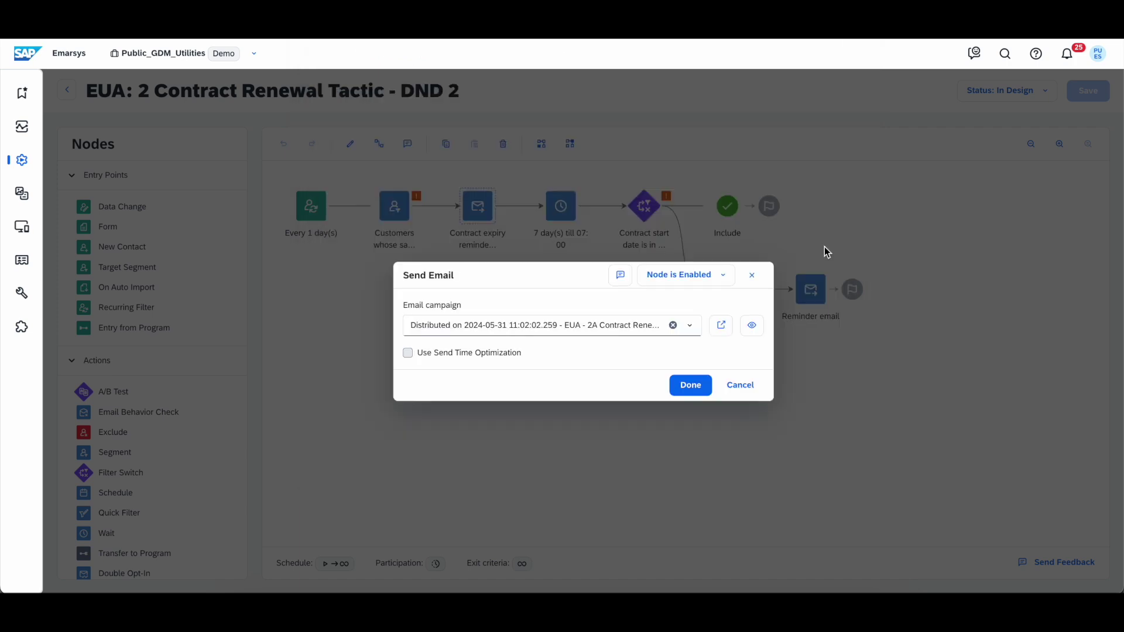
click(752, 275)
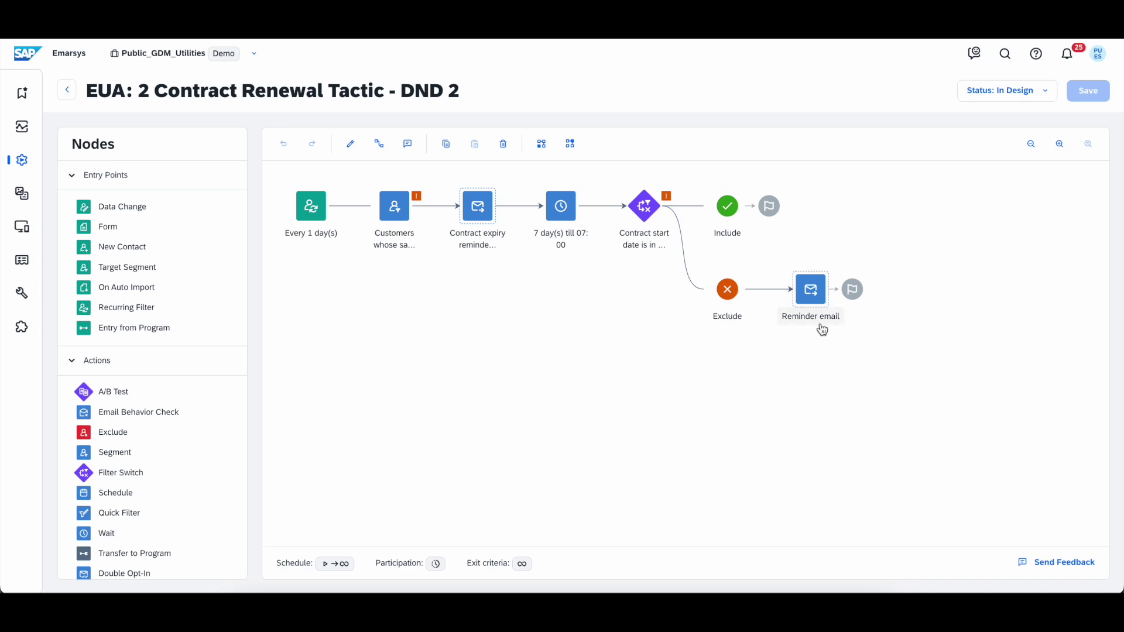
click(612, 353)
scroll(152, 369, down, 5)
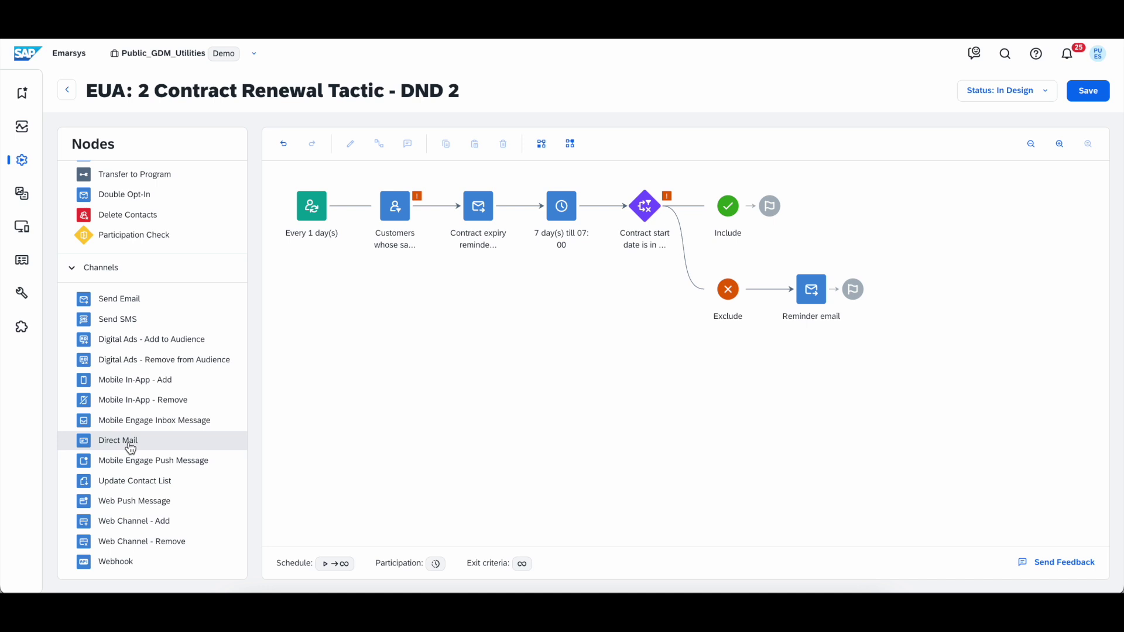
scroll(130, 449, up, 6)
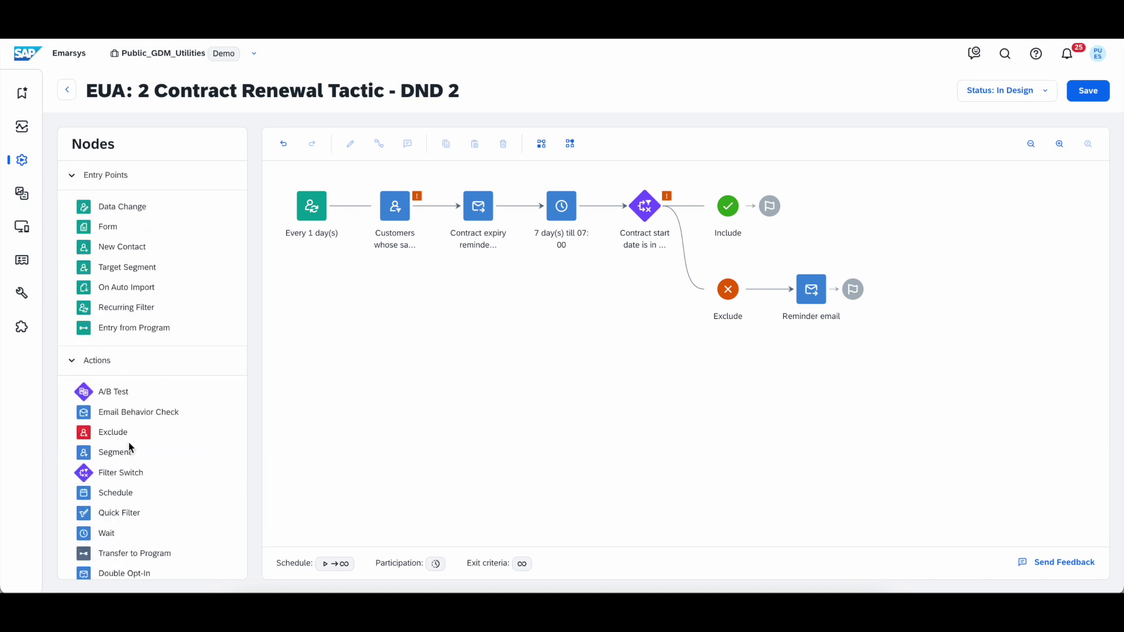
scroll(131, 449, down, 2)
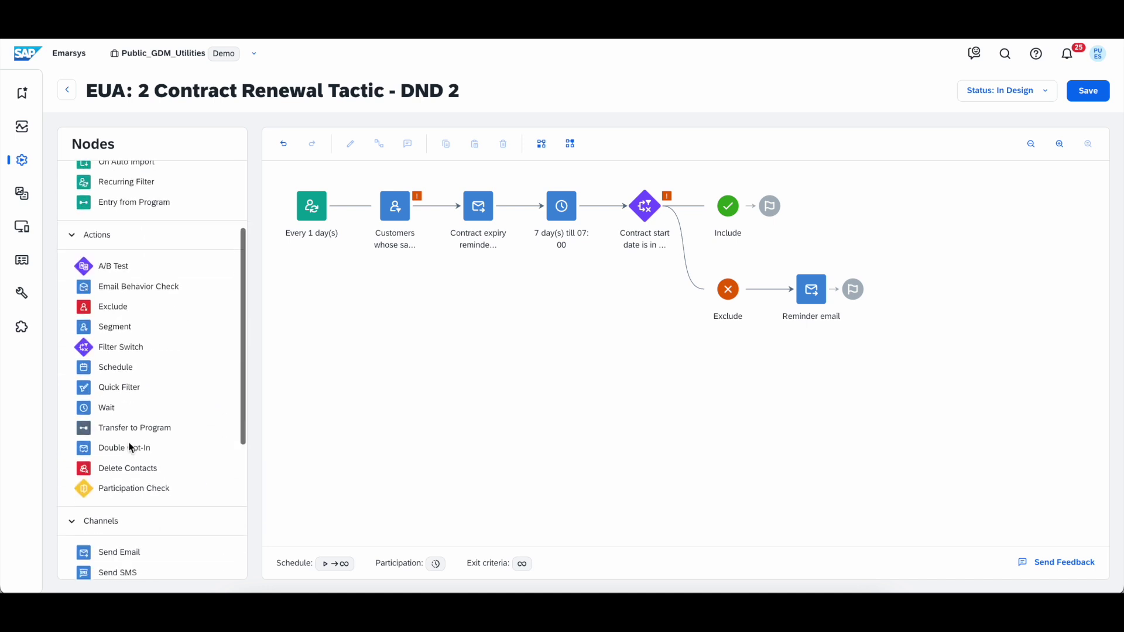
Copy the 7-day wait, contract-start filter and Include/Exclude branches, pasting them after Reminder email.
click(568, 202)
shift+click(648, 209)
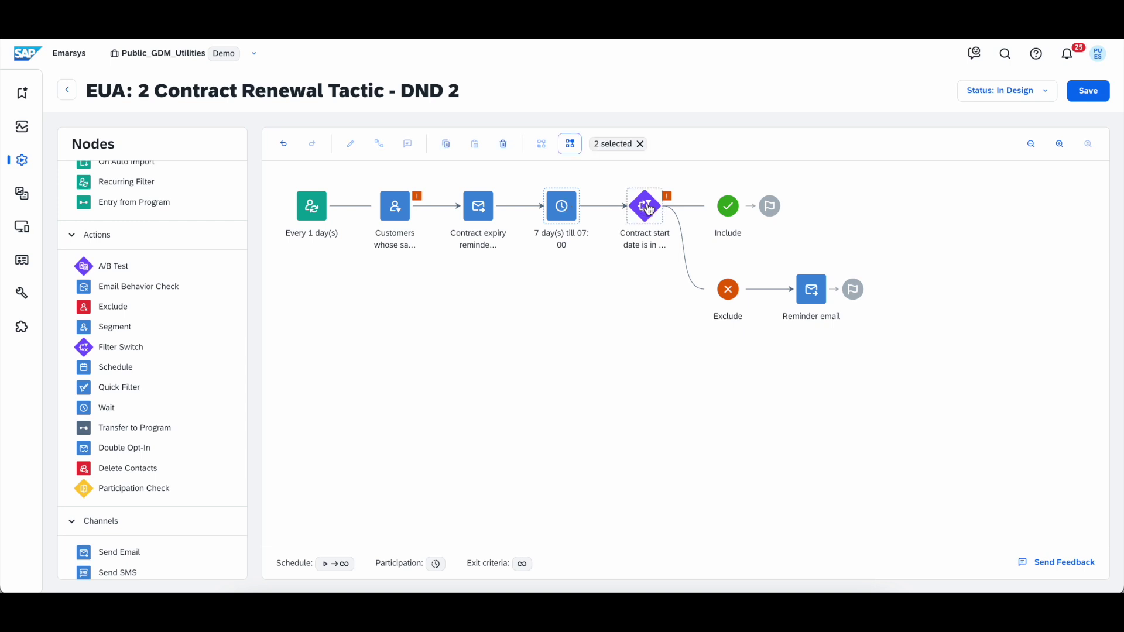
shift+click(729, 206)
shift+click(735, 296)
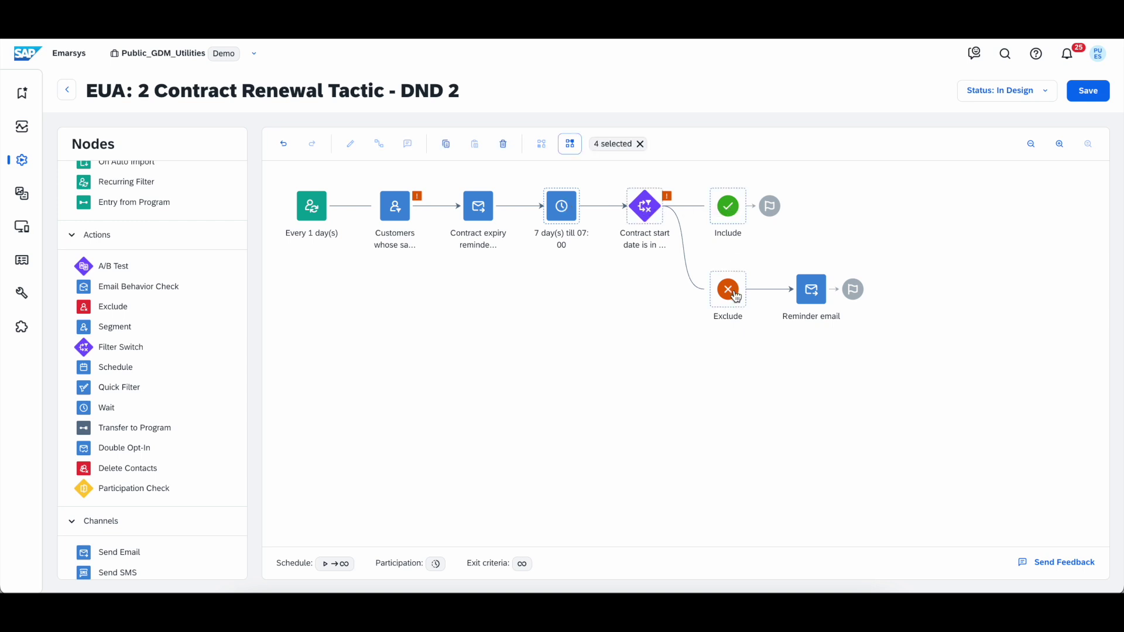
right_click(736, 295)
click(388, 98)
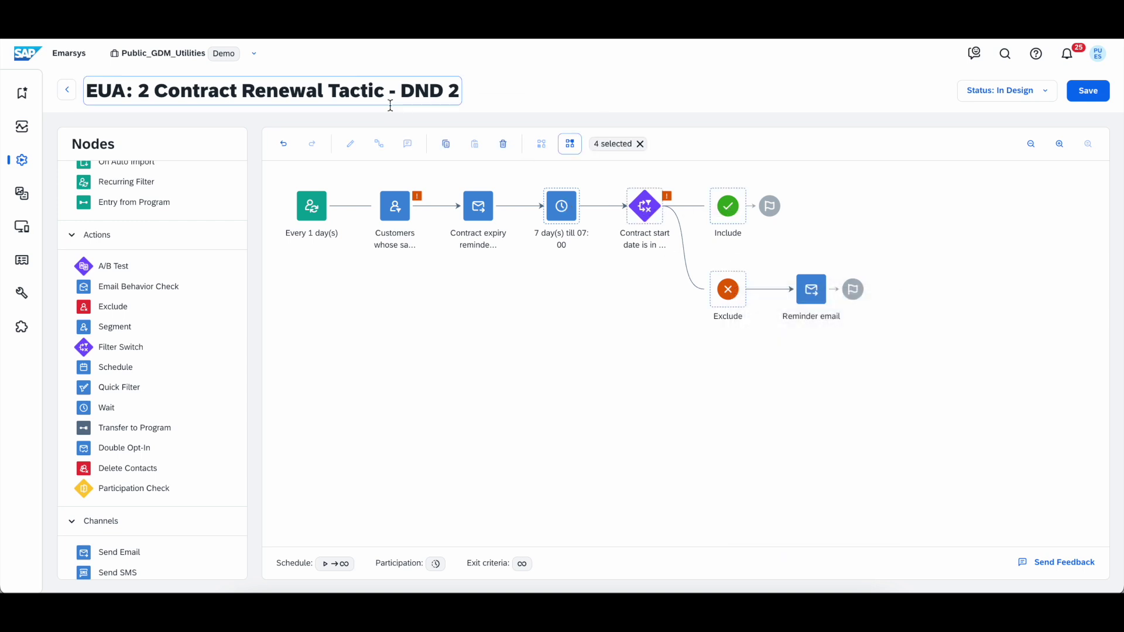
click(446, 146)
click(812, 295)
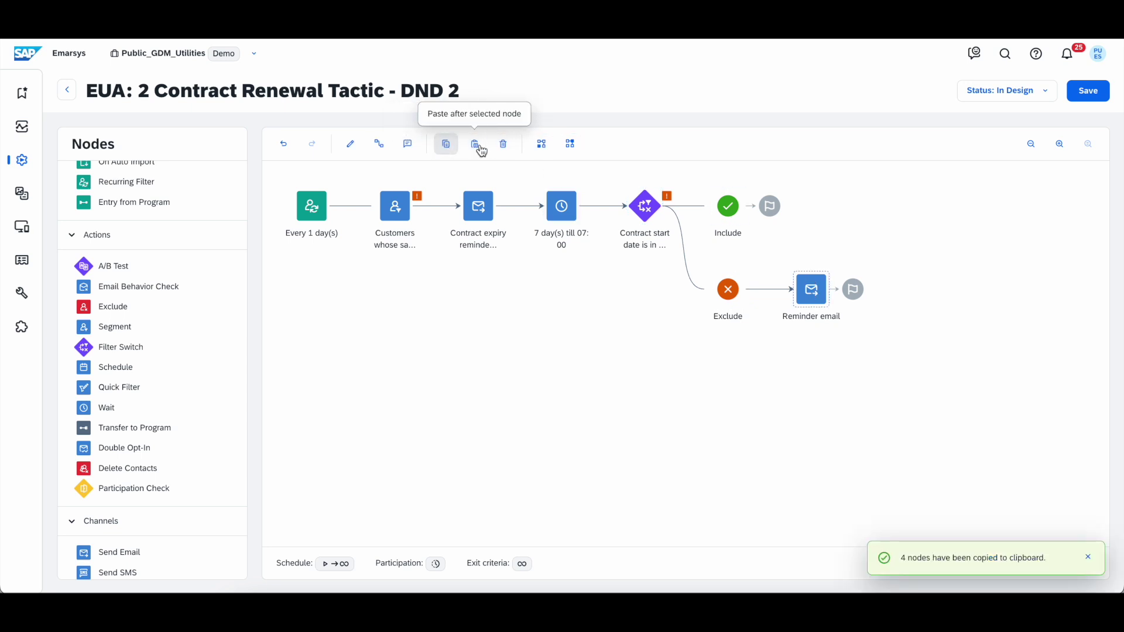
click(484, 151)
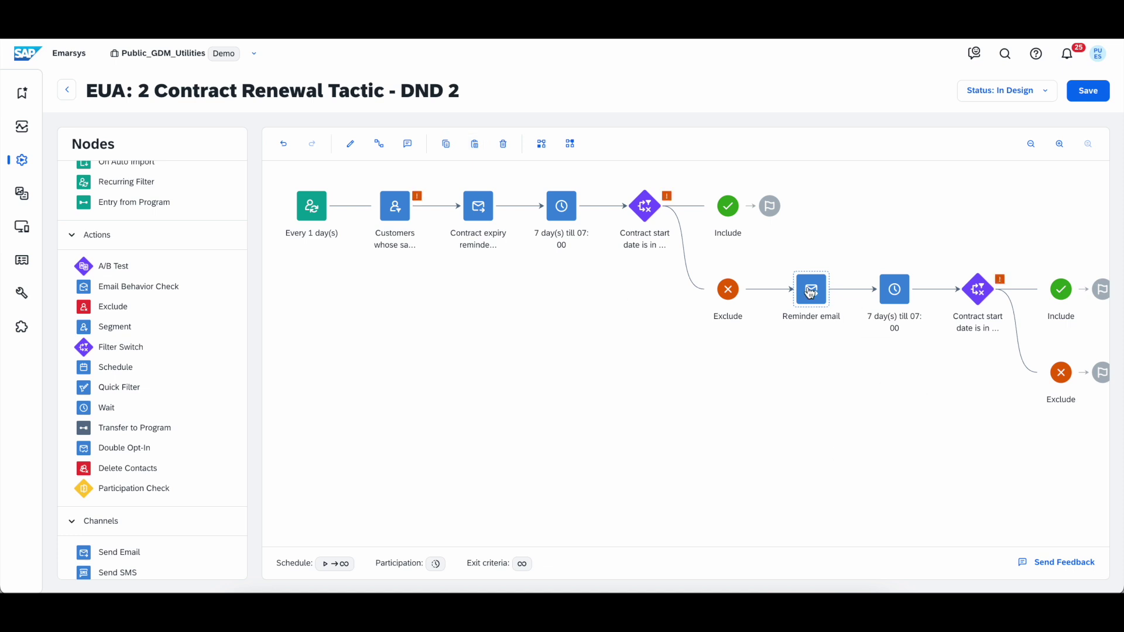
drag(956, 449, 841, 437)
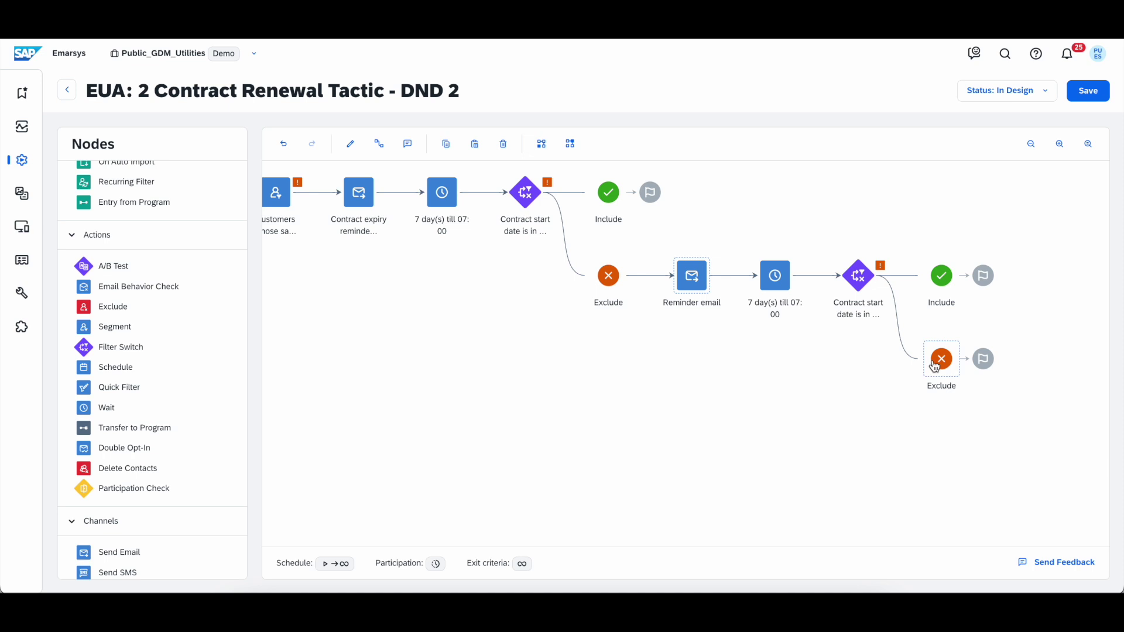
Drag a Direct Mail channel node onto the lower Exclude branch.
scroll(112, 310, down, 5)
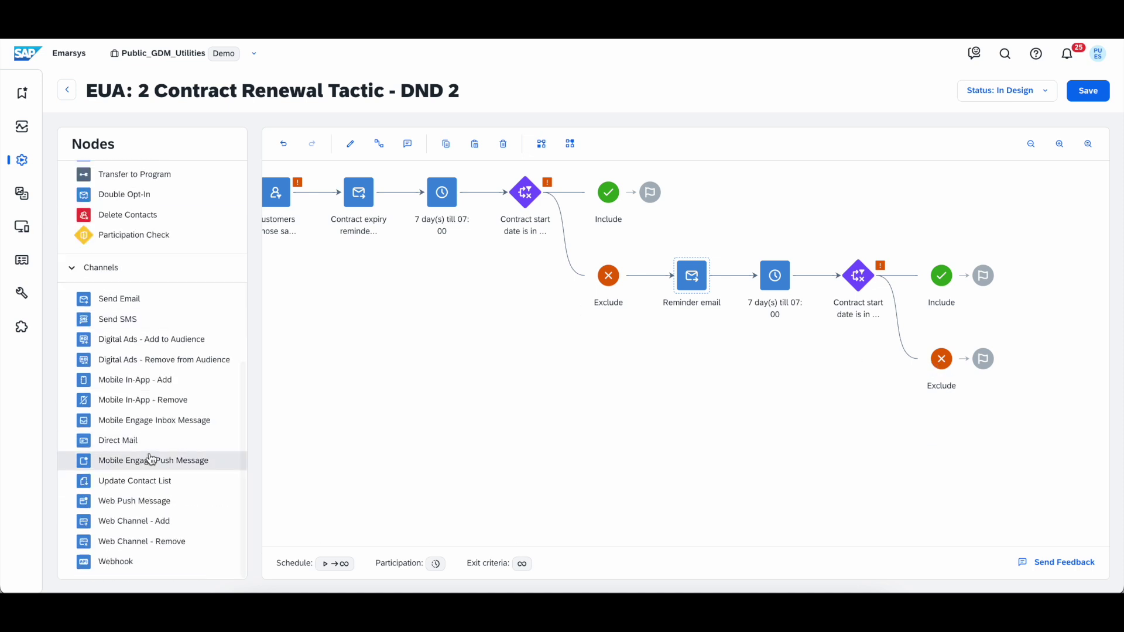
drag(151, 448, 949, 365)
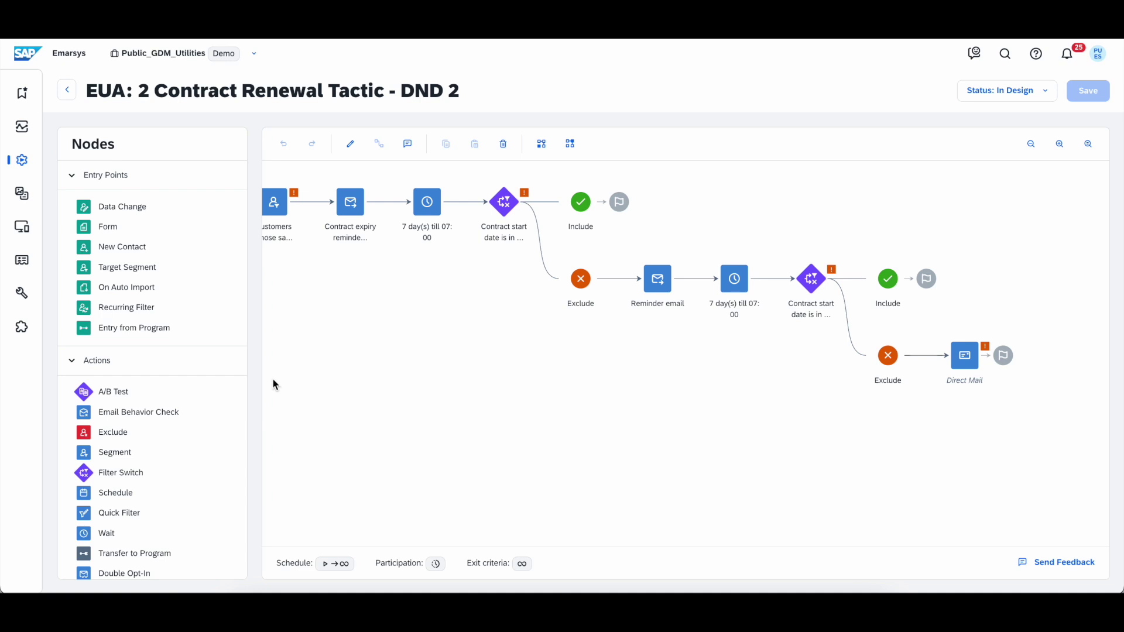
Open the Paperless Communication Sign-Up (Utilities) tactic and review its RFM-based email variant.
click(29, 107)
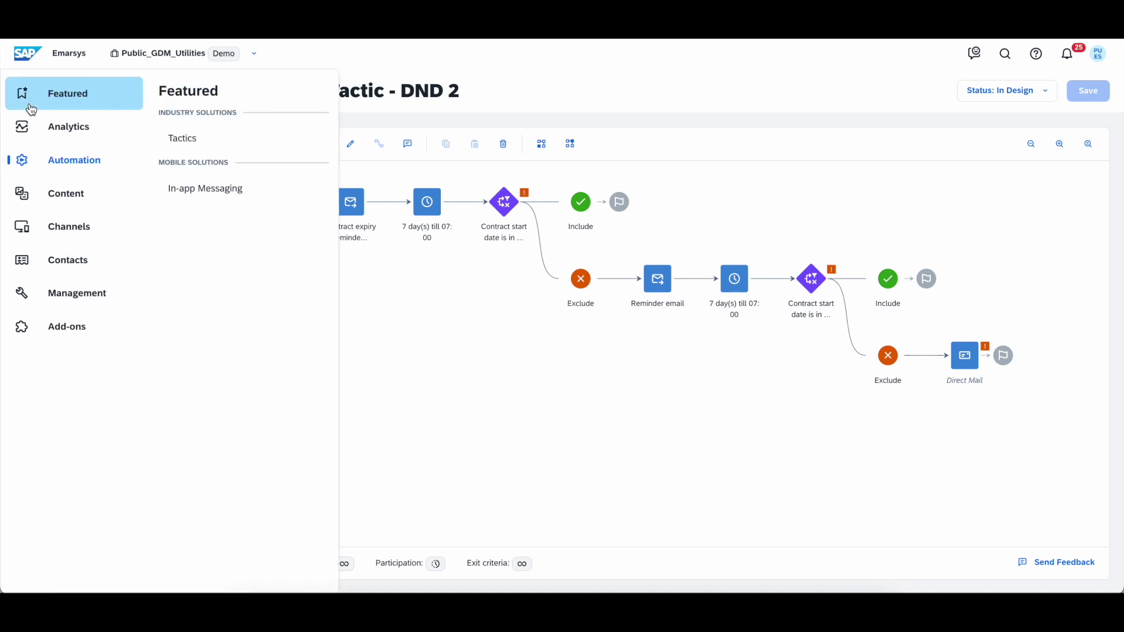
click(177, 142)
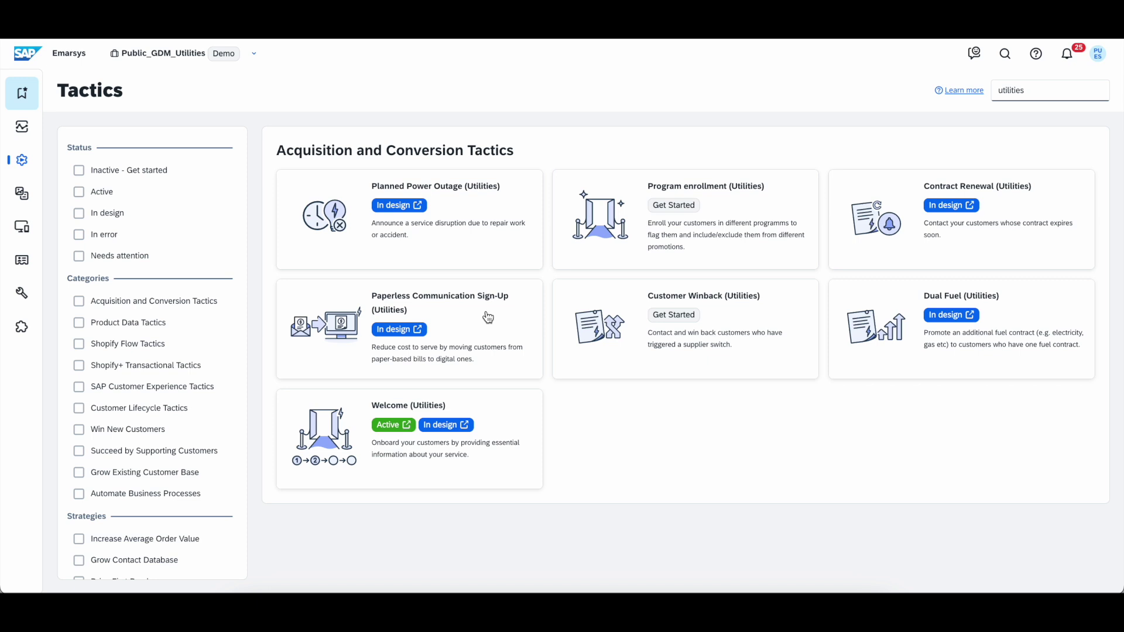
click(488, 318)
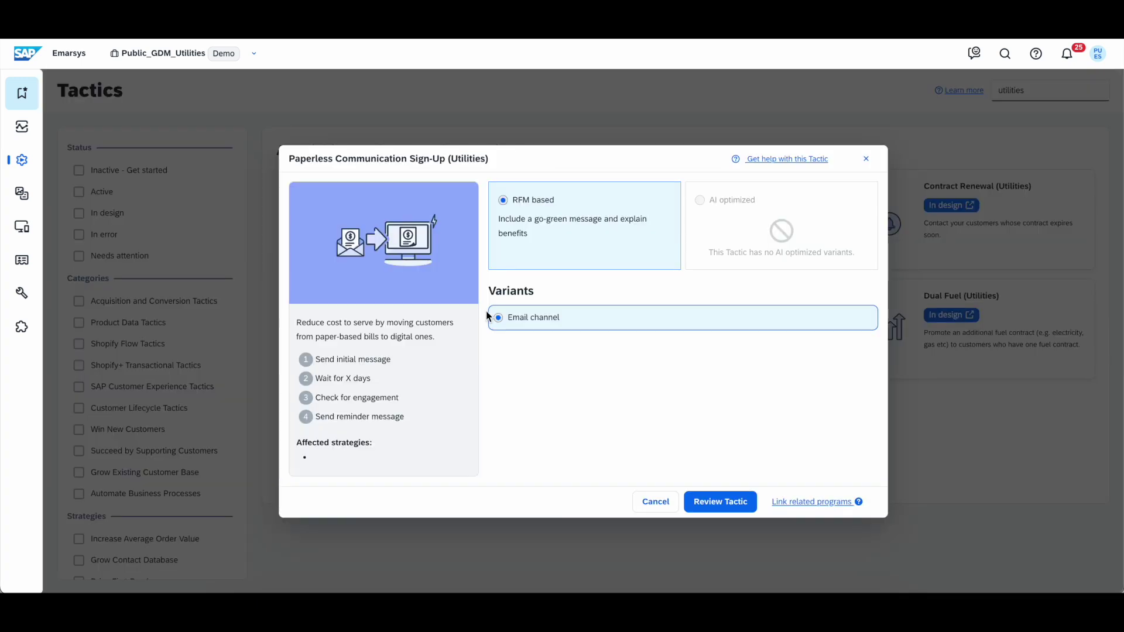
click(729, 505)
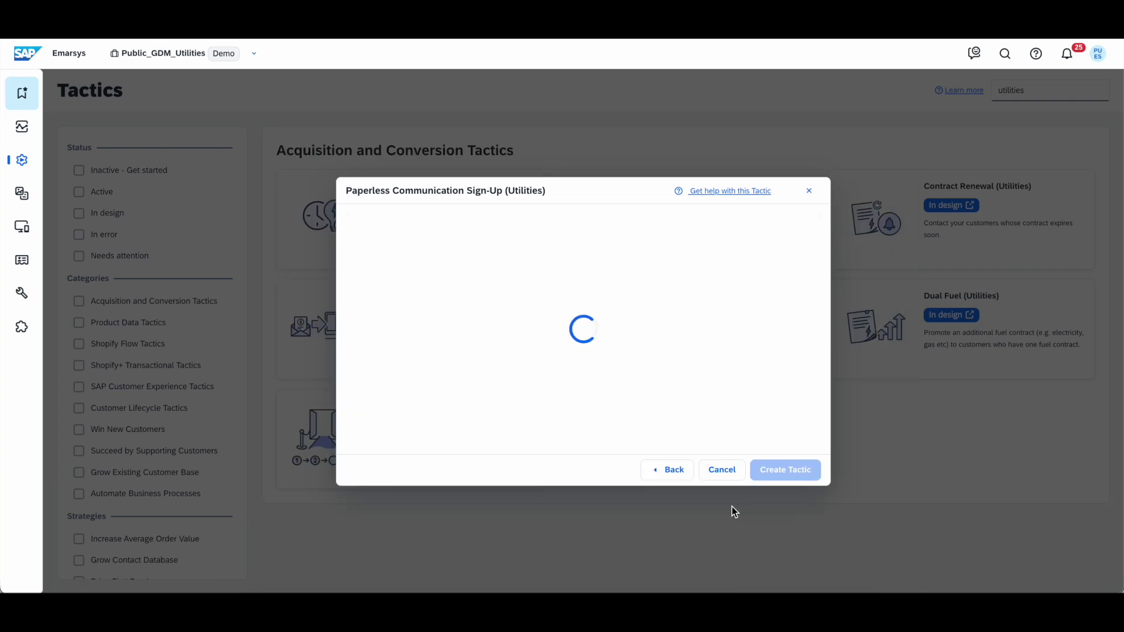
Create the 'EUA: 3 Paperless Communication Sign-Up' program and deselect the workflow canvas.
click(787, 470)
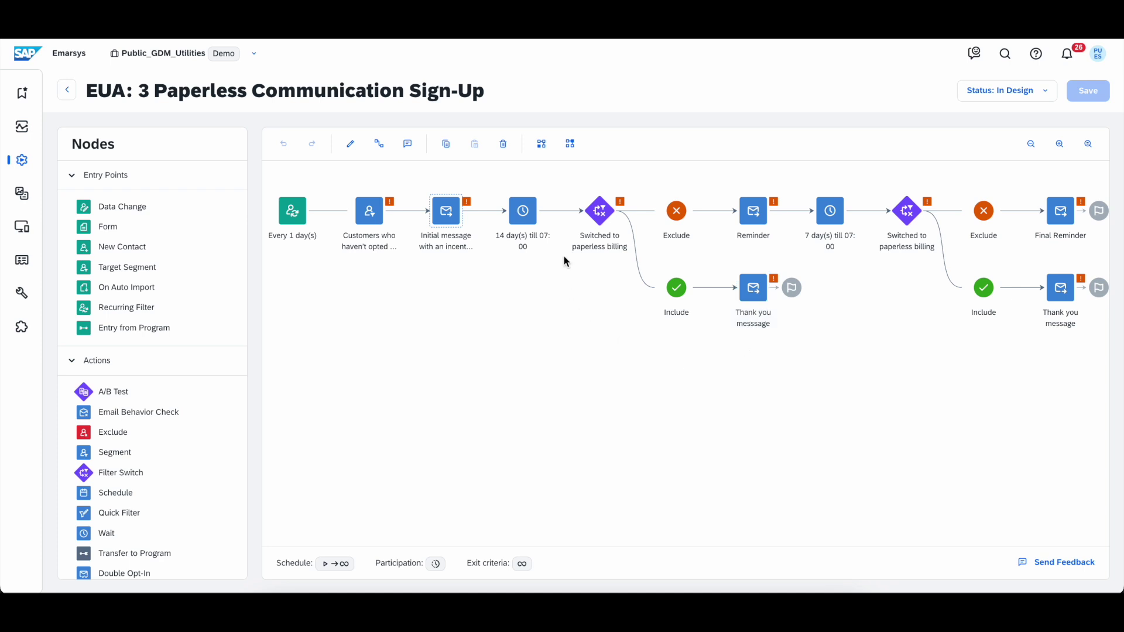
click(900, 325)
Go back to the Tactics page through the Featured menu.
mouse_move(20, 98)
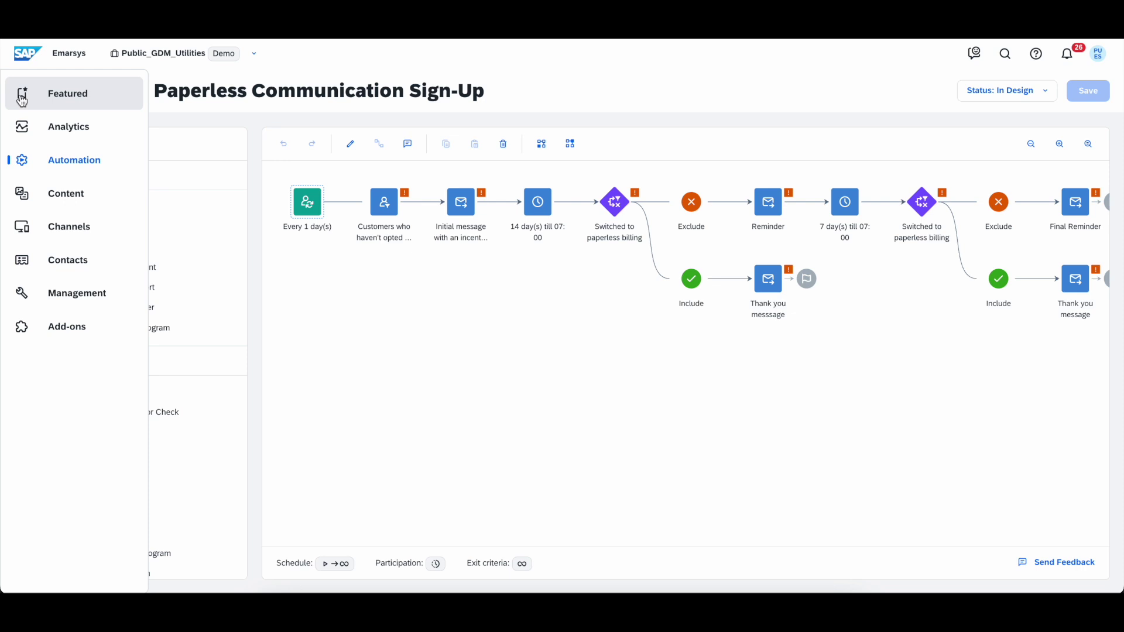
click(19, 98)
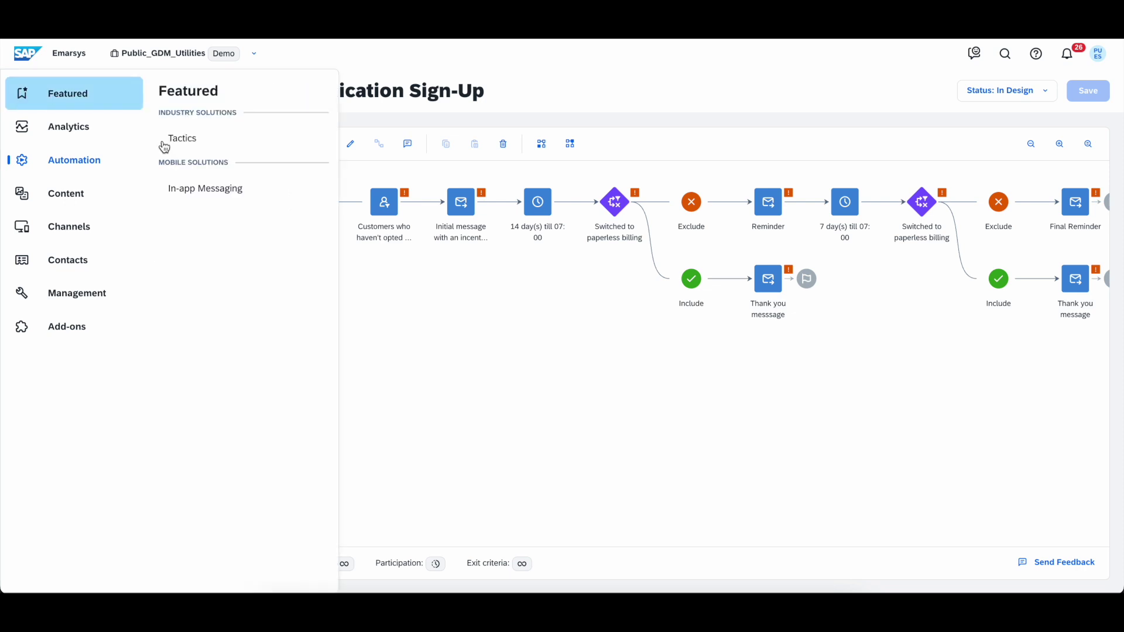
click(183, 150)
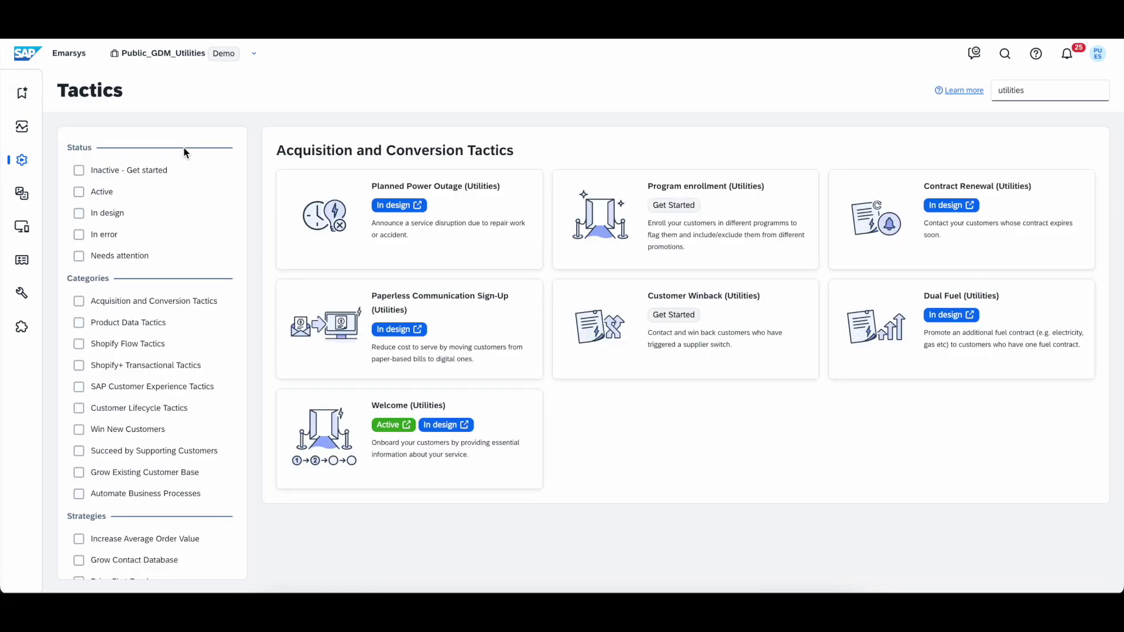